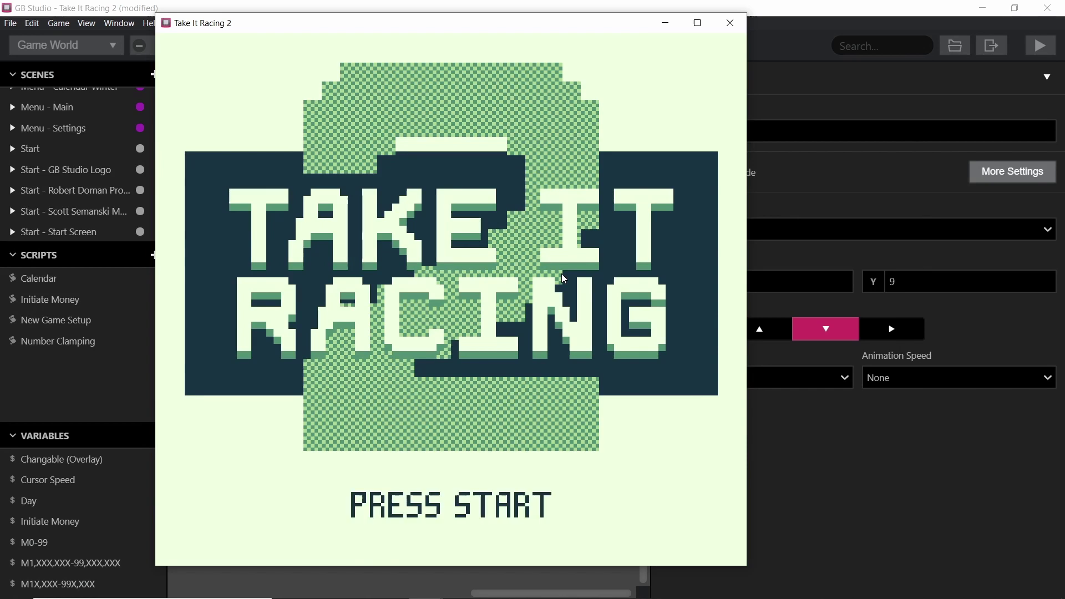
# Start the game from the title screen and open its settings screen from the main menu
pyautogui.press('Return')
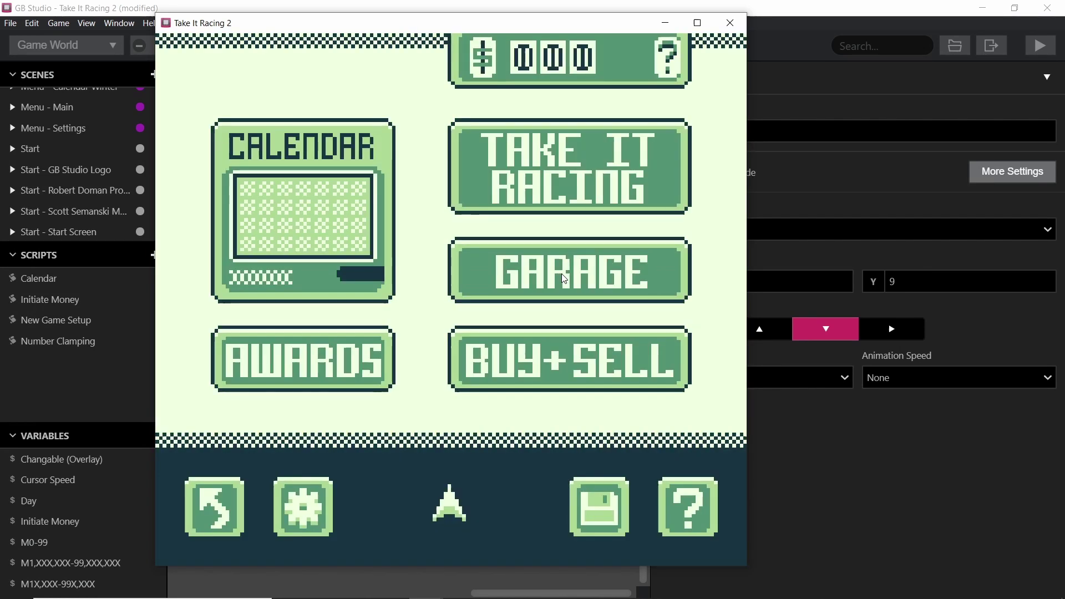
pyautogui.press('Up')
pyautogui.press('Right')
pyautogui.press('Left')
pyautogui.press('Down')
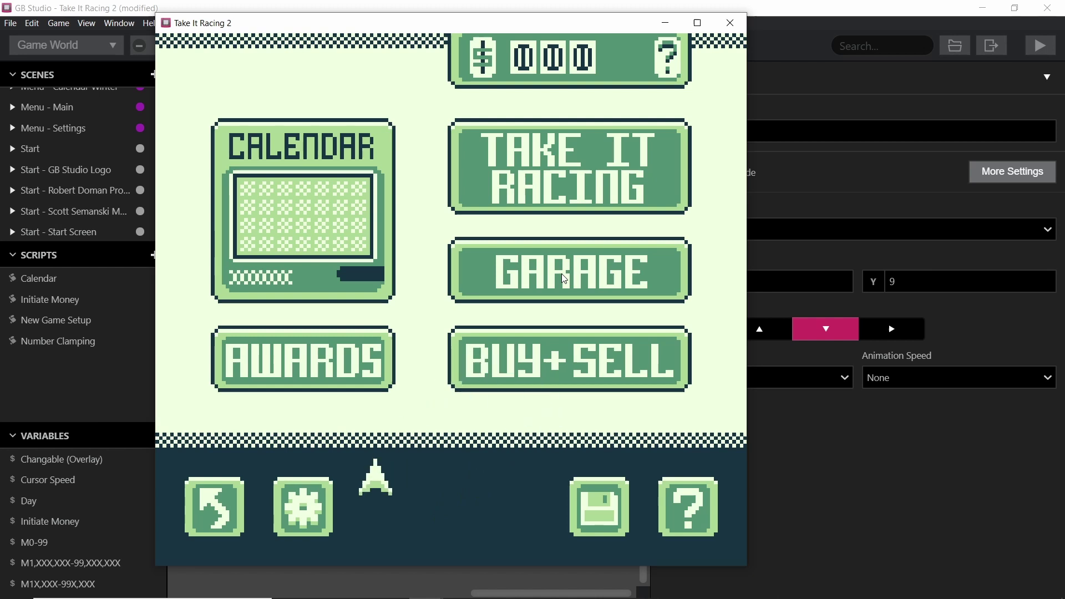
pyautogui.press('z')
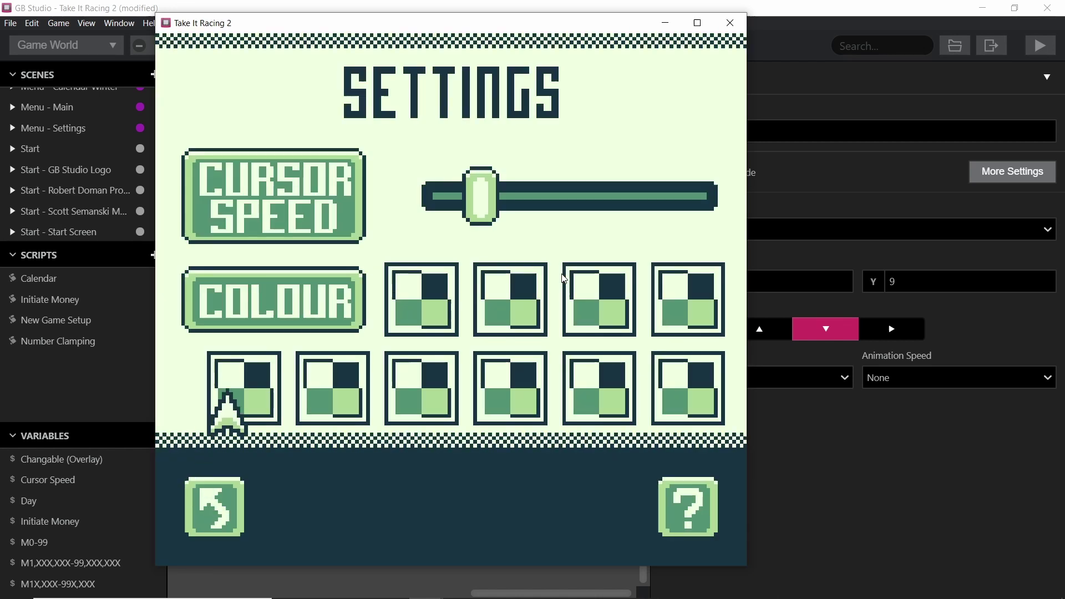
# Raise the game's cursor speed to near the fast end of the slider
pyautogui.press('Up')
pyautogui.press('Right')
pyautogui.press('Up')
pyautogui.press('Right')
pyautogui.press('z')
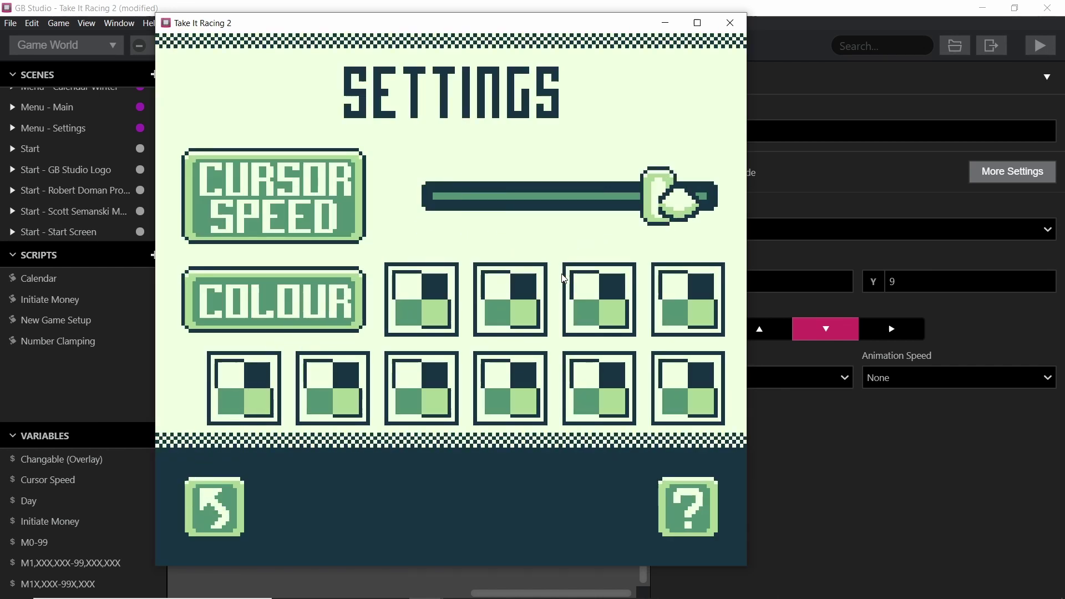
# Try out the faster cursor by moving it around the settings screen
pyautogui.press('Left')
pyautogui.press('Down')
pyautogui.press('Up')
pyautogui.press('Right')
pyautogui.press('Left')
pyautogui.press('Down')
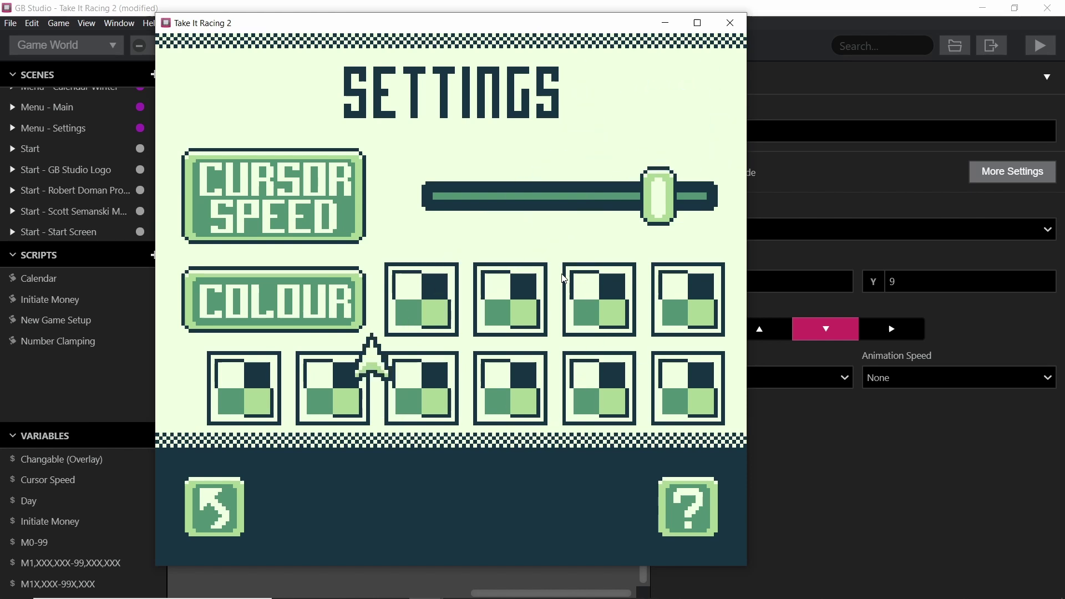
# Lower the cursor speed to just below the middle of the slider and return to the main menu
pyautogui.press('Up')
pyautogui.press('Right')
pyautogui.press('z')
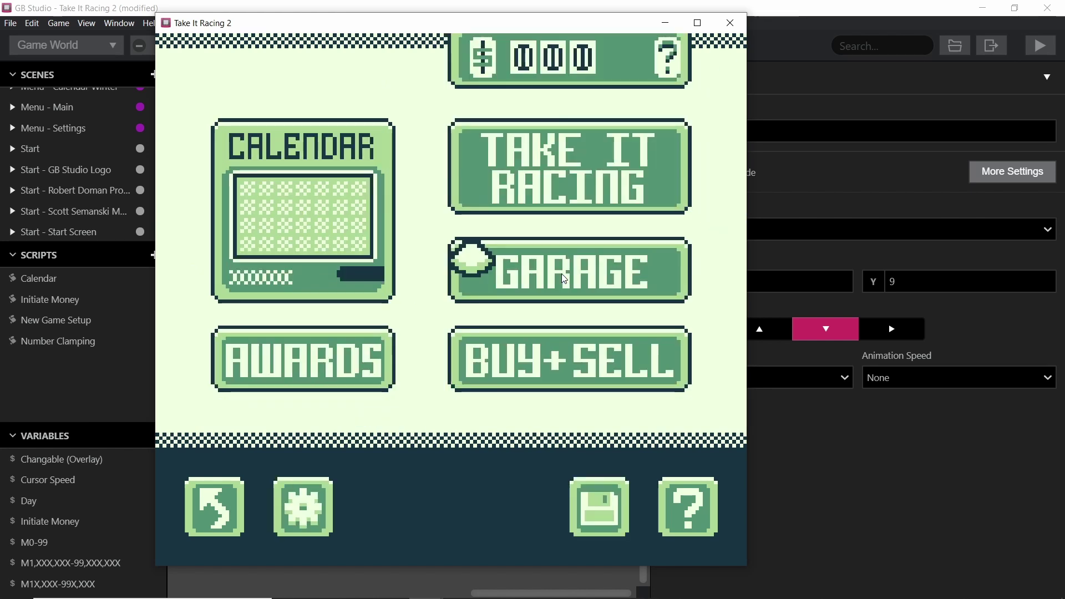
# Test the medium cursor speed by moving the cursor around the main menu
pyautogui.press('Left')
pyautogui.press('Up')
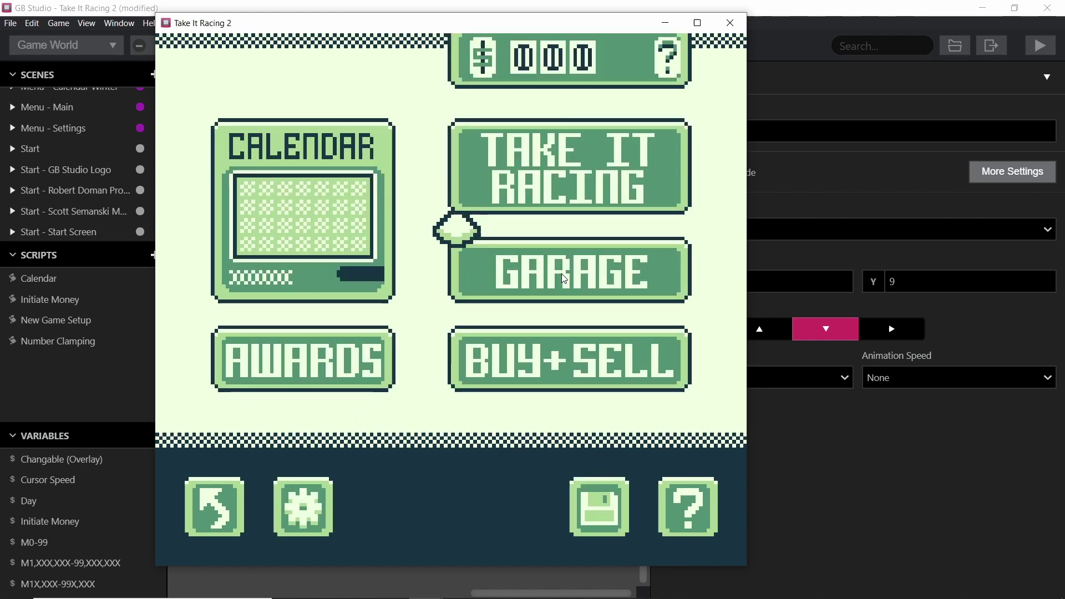
pyautogui.press('Left')
pyautogui.press('Down')
pyautogui.press('Right')
pyautogui.press('Down')
pyautogui.press('Left')
pyautogui.press('Up')
pyautogui.press('Right')
pyautogui.press('Down')
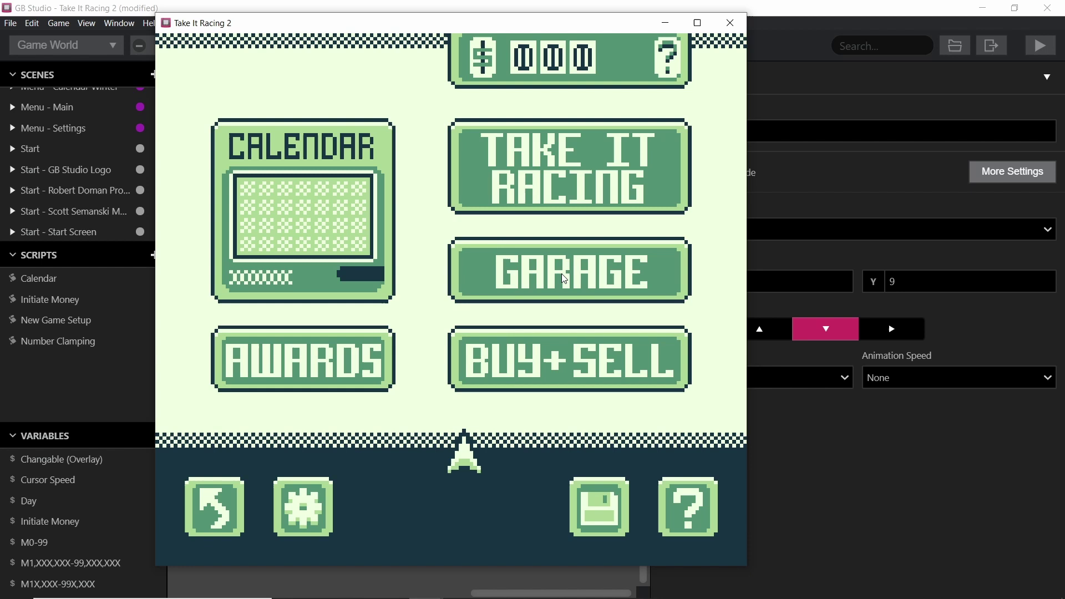
# Reopen the game's settings screen from the main menu
pyautogui.press('Down')
pyautogui.press('Up')
pyautogui.press('Left')
pyautogui.press('Left')
pyautogui.press('Down')
pyautogui.press('Left')
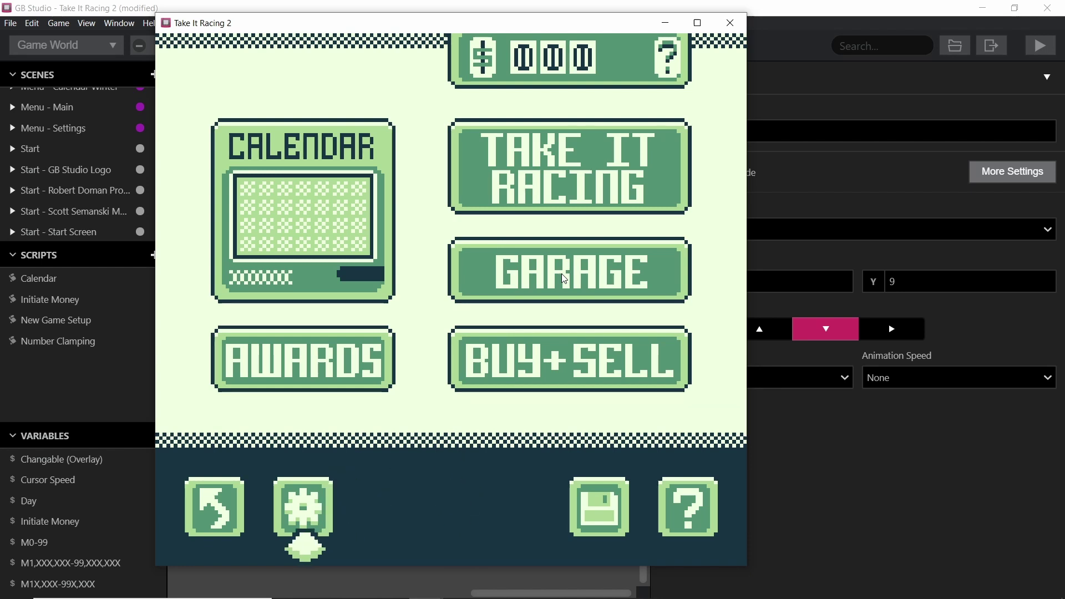
pyautogui.press('z')
# Check how the cursor moves over the settings screen at the medium speed
pyautogui.press('Up')
pyautogui.press('Right')
pyautogui.press('Left')
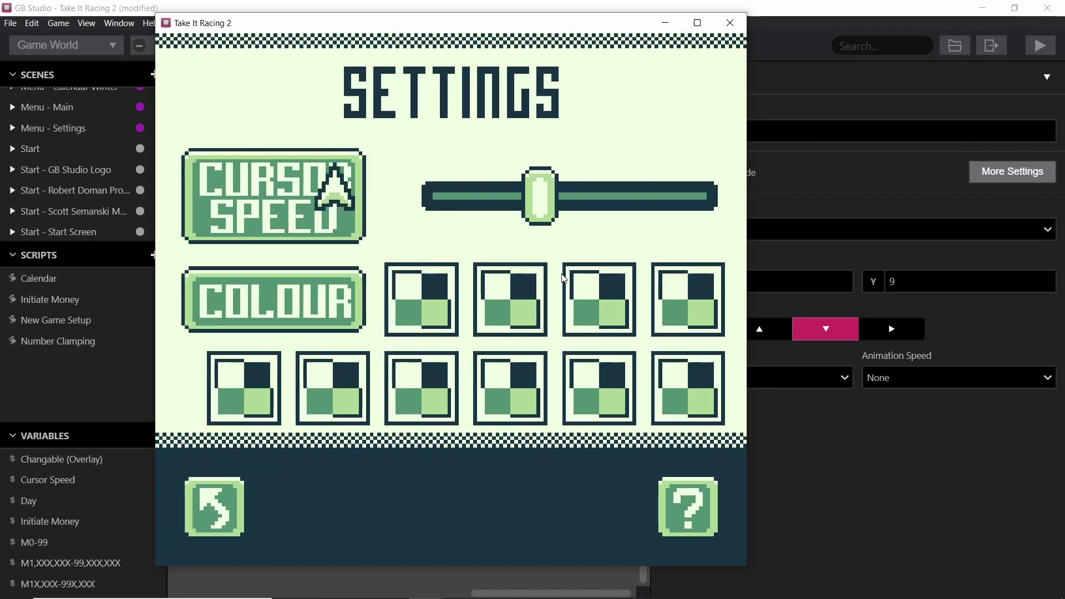
pyautogui.press('Right')
pyautogui.press('Down')
pyautogui.press('Left')
pyautogui.press('Up')
pyautogui.press('Left')
pyautogui.press('Right')
pyautogui.press('Up')
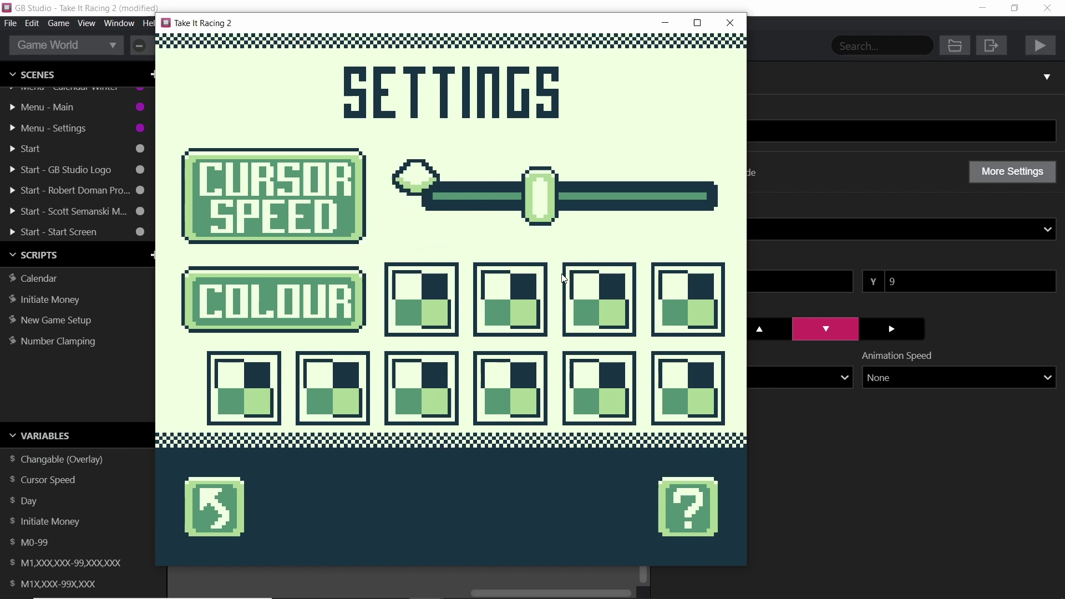
# Set the cursor speed to the slowest position on the slider
pyautogui.press('Right')
pyautogui.press('Down')
pyautogui.press('Left')
pyautogui.press('z')
# Step the cursor speed up to the slider position just above the middle
pyautogui.press('Right')
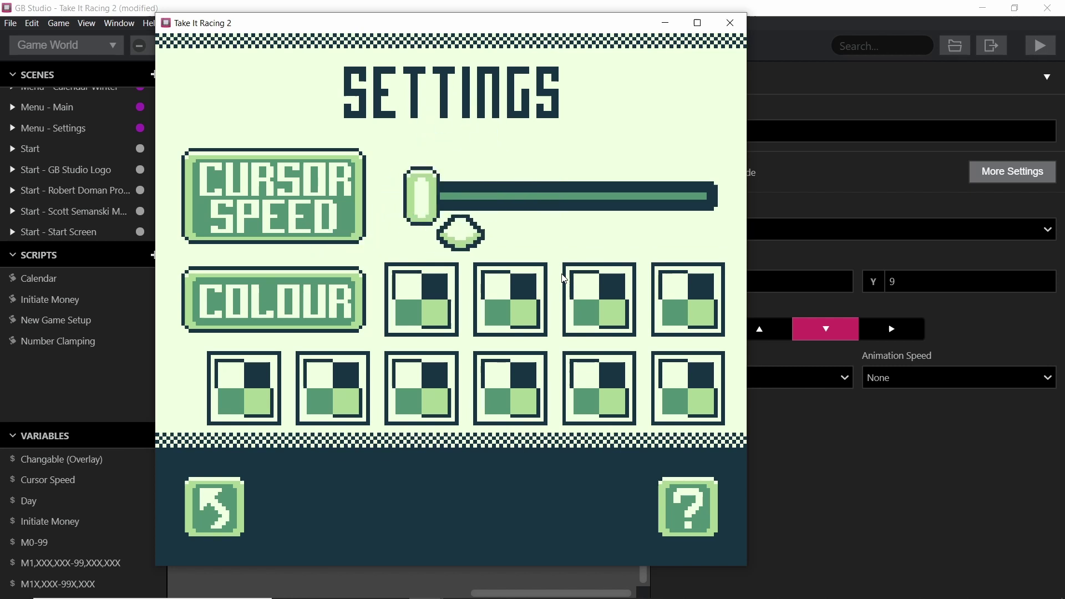
pyautogui.press('z')
pyautogui.press('Left')
pyautogui.press('Right')
pyautogui.press('z')
pyautogui.press('Left')
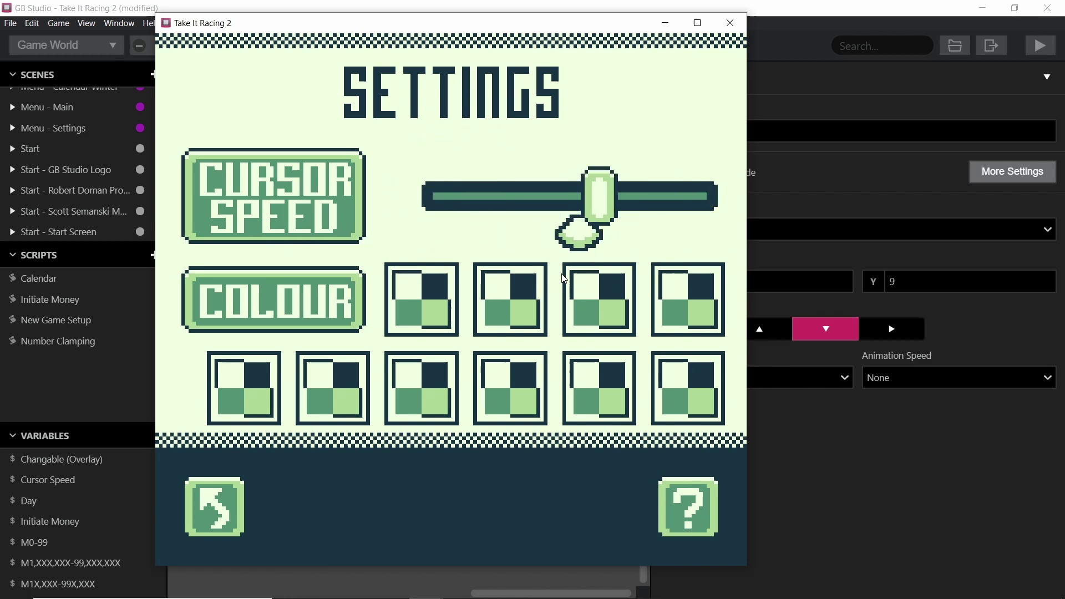
pyautogui.press('z')
pyautogui.press('Right')
pyautogui.press('z')
# Try the new cursor speed across the colour palettes and labels of the settings screen
pyautogui.press('Left')
pyautogui.press('Down')
pyautogui.press('Up')
pyautogui.press('Left')
pyautogui.press('Down')
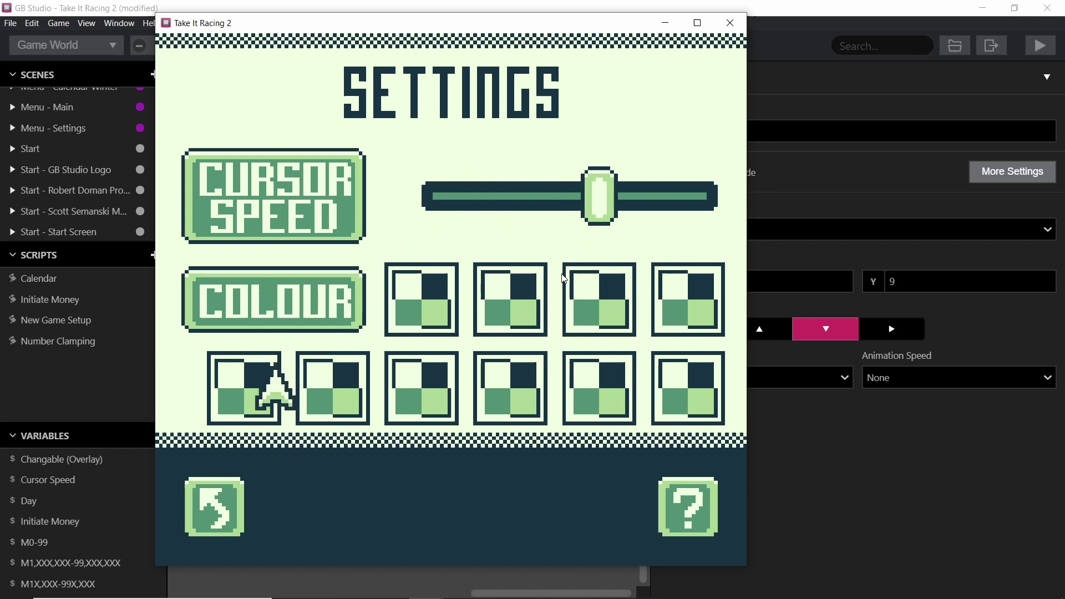
pyautogui.press('Right')
pyautogui.press('Up')
pyautogui.press('Down')
pyautogui.press('Left')
pyautogui.press('Up')
pyautogui.press('Right')
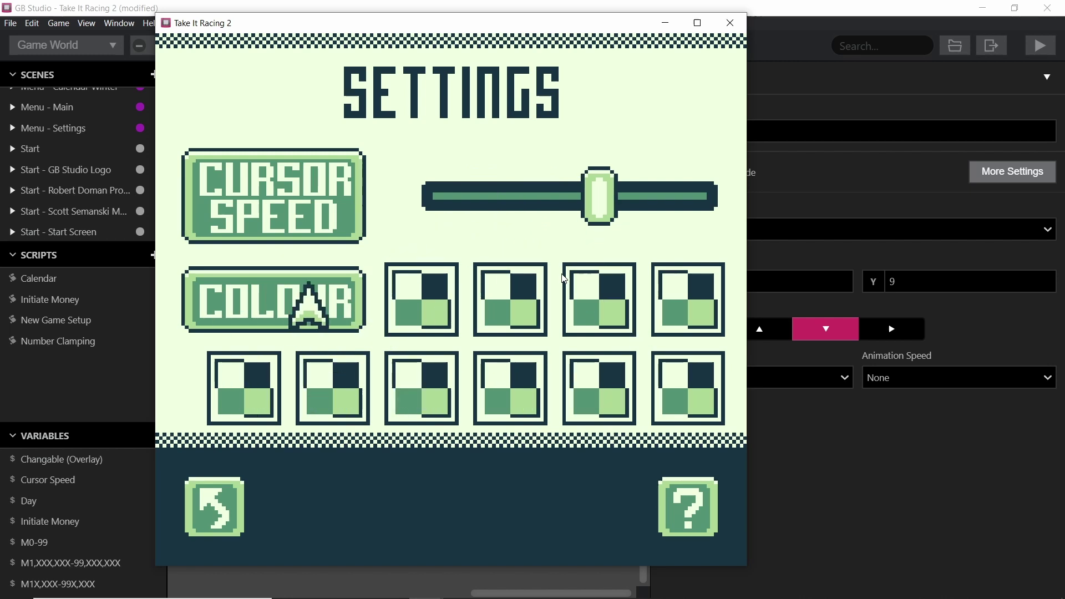
# Leave the settings screen for the main menu and move the cursor to Take It Racing
pyautogui.press('x')
pyautogui.press('Up')
pyautogui.press('Right')
pyautogui.press('Up')
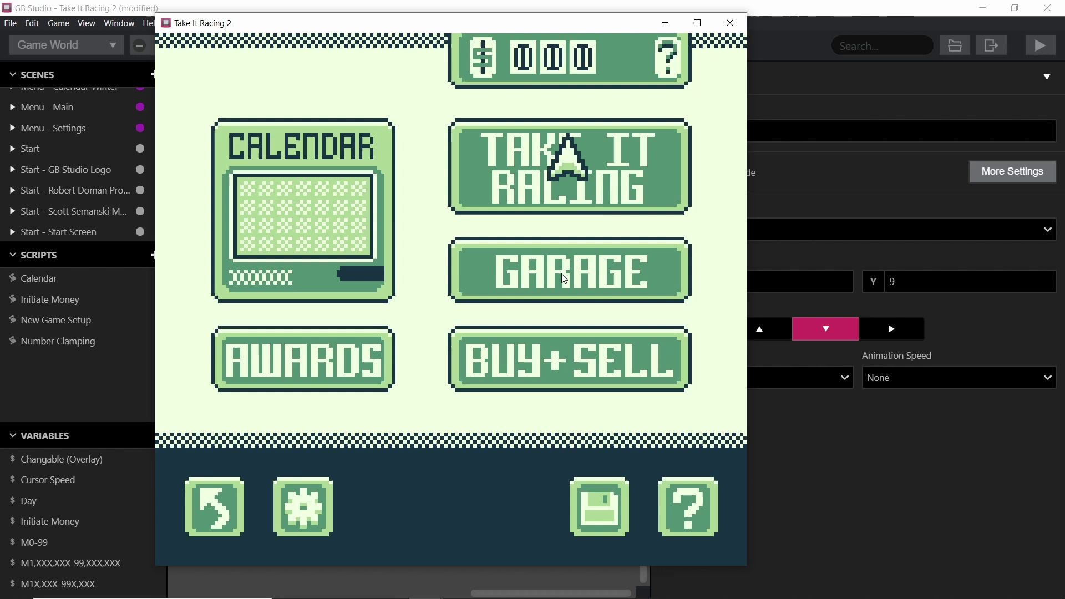
# Examine the cursor's movement over the main menu's buttons at the chosen speed
pyautogui.press('Right')
pyautogui.press('Down')
pyautogui.press('Down')
pyautogui.press('Left')
pyautogui.press('Up')
pyautogui.press('Left')
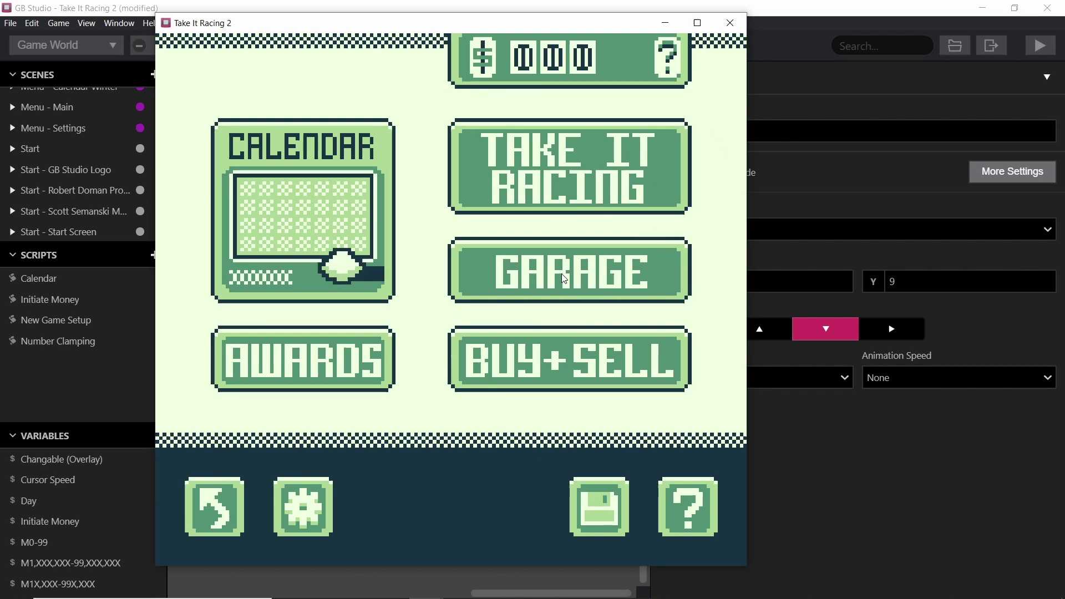
pyautogui.press('Right')
pyautogui.press('Down')
pyautogui.press('Left')
pyautogui.press('Up')
pyautogui.press('Right')
pyautogui.press('Down')
pyautogui.press('Left')
pyautogui.press('Down')
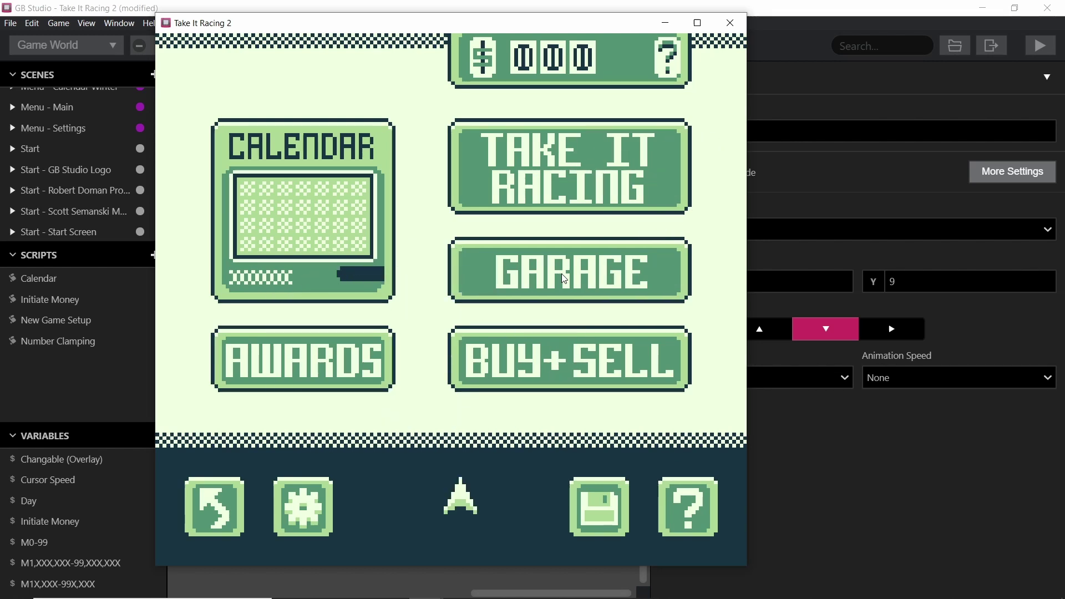
pyautogui.press('Up')
pyautogui.press('Right')
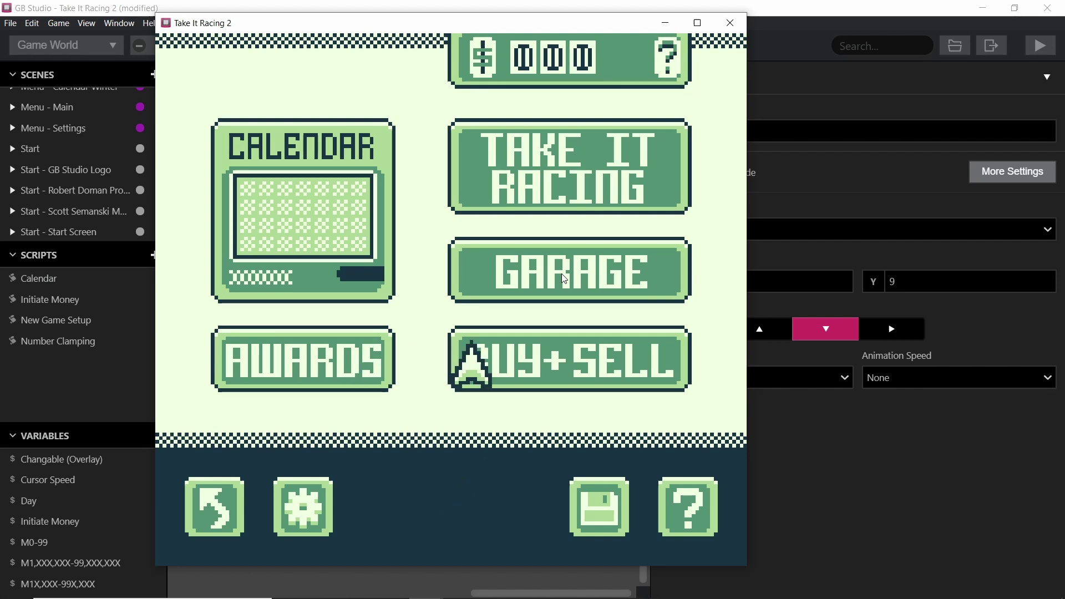
pyautogui.press('Left')
pyautogui.press('Up')
pyautogui.press('Right')
pyautogui.press('Up')
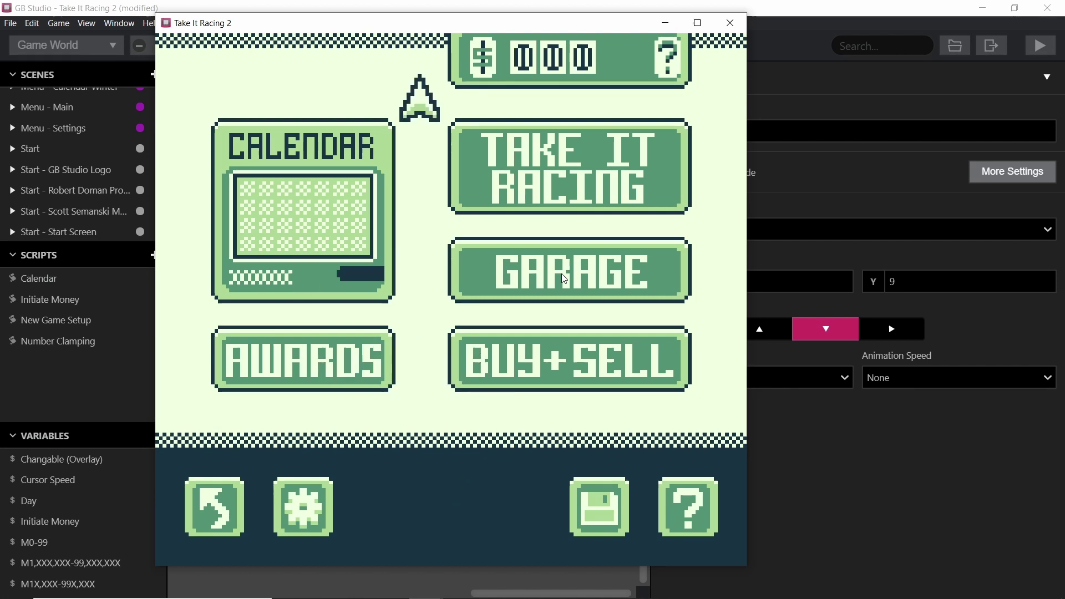
pyautogui.press('Left')
pyautogui.press('Up')
pyautogui.press('Down')
pyautogui.press('Right')
pyautogui.press('Up')
pyautogui.press('Right')
pyautogui.press('Right')
pyautogui.press('Down')
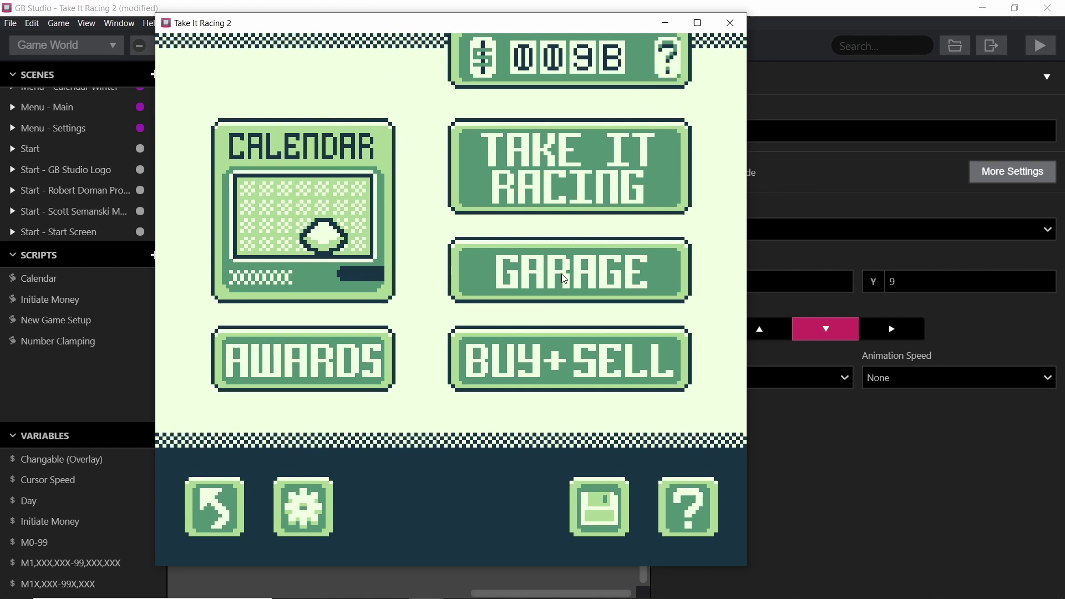
# Open the calendar screen from the main menu
pyautogui.press('Right')
pyautogui.press('Down')
pyautogui.press('Left')
pyautogui.press('Up')
pyautogui.press('z')
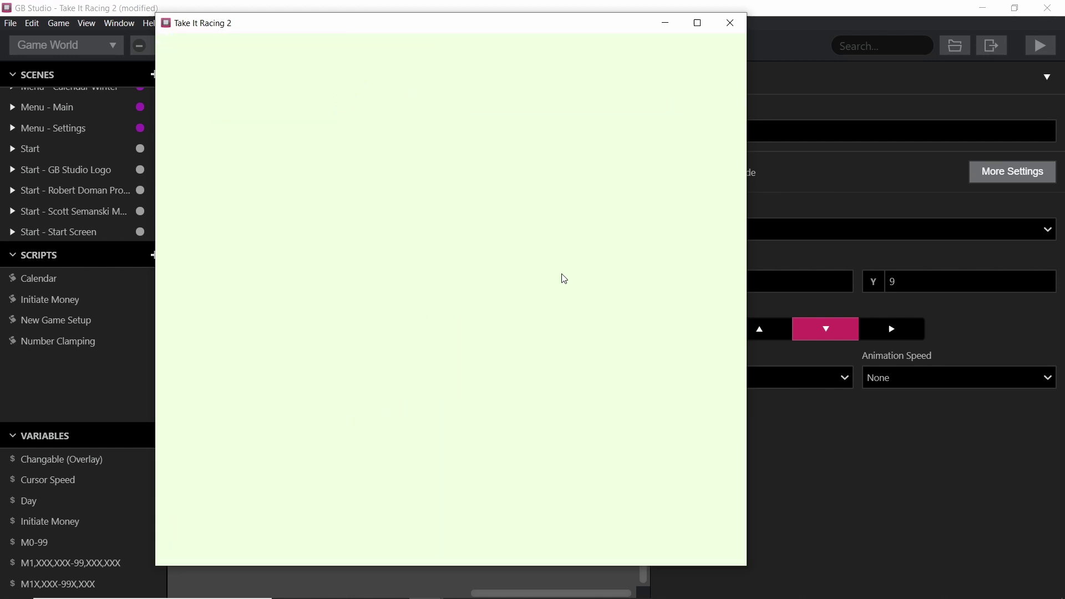
pyautogui.press('z')
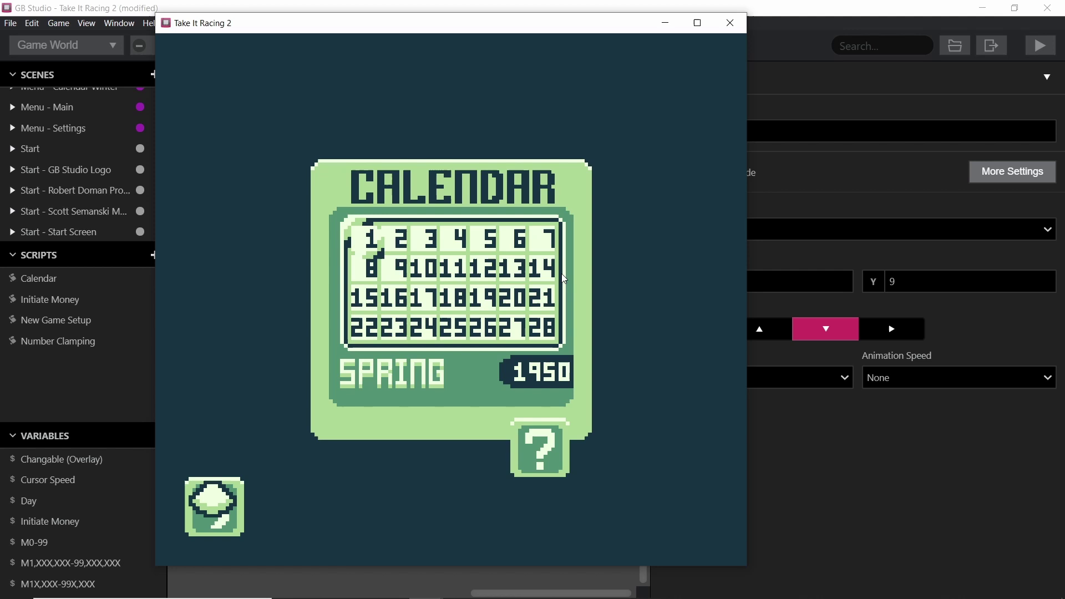
# Look over the calendar screen by moving the cursor across its dates
pyautogui.press('Right')
pyautogui.press('Up')
pyautogui.press('Left')
pyautogui.press('Down')
pyautogui.press('Right')
pyautogui.press('Right')
pyautogui.press('Up')
pyautogui.press('Left')
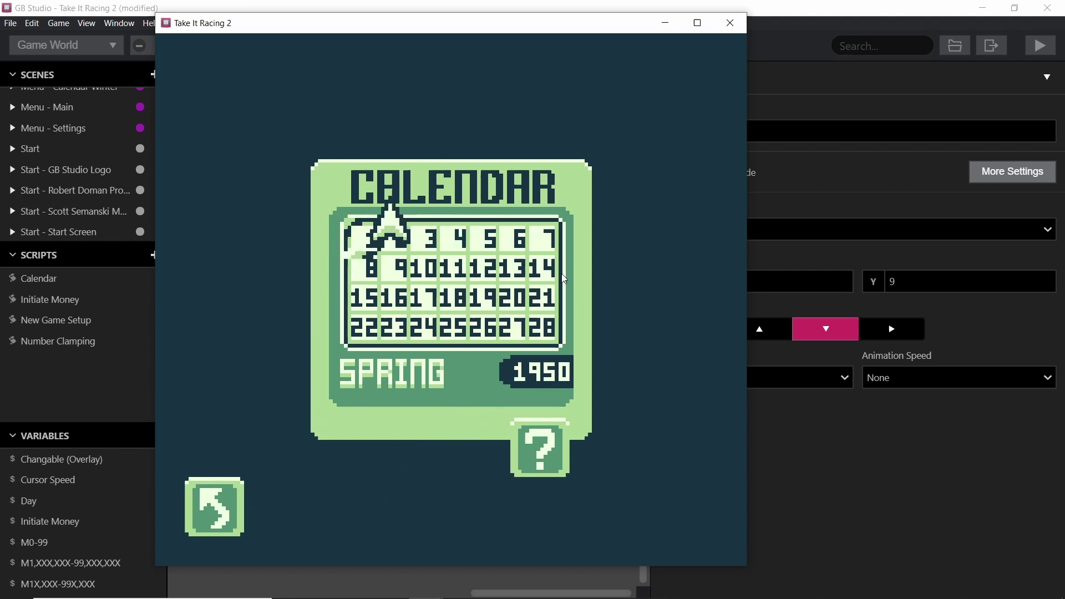
# Return from the calendar to the main menu with the back arrow
pyautogui.press('Down')
pyautogui.press('Left')
pyautogui.press('Down')
pyautogui.press('z')
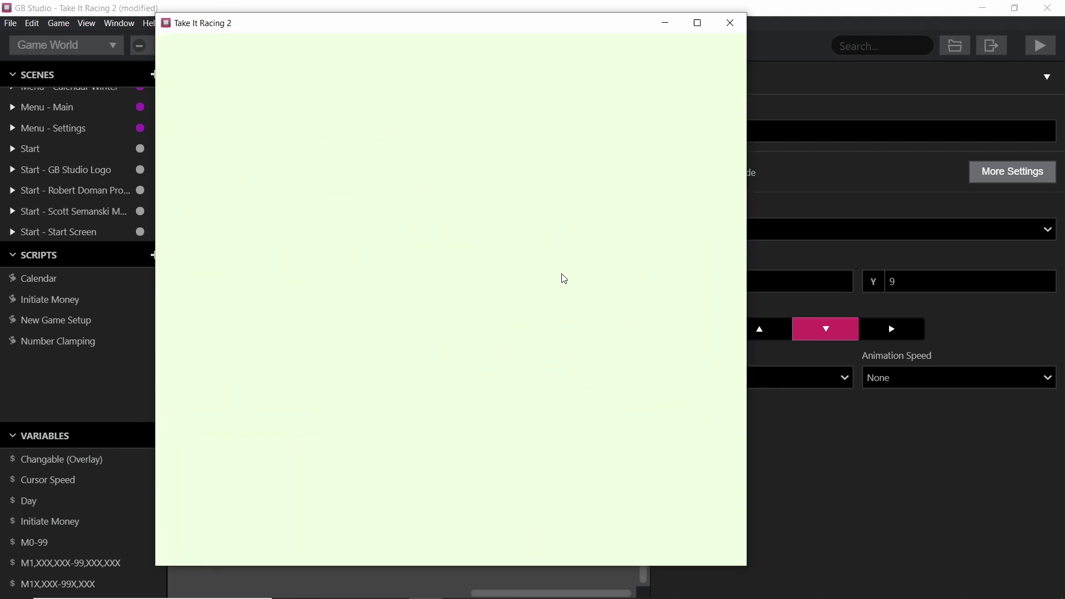
# Bring up the save icon's prompt in the main menu and decline it
pyautogui.press('Down')
pyautogui.press('Right')
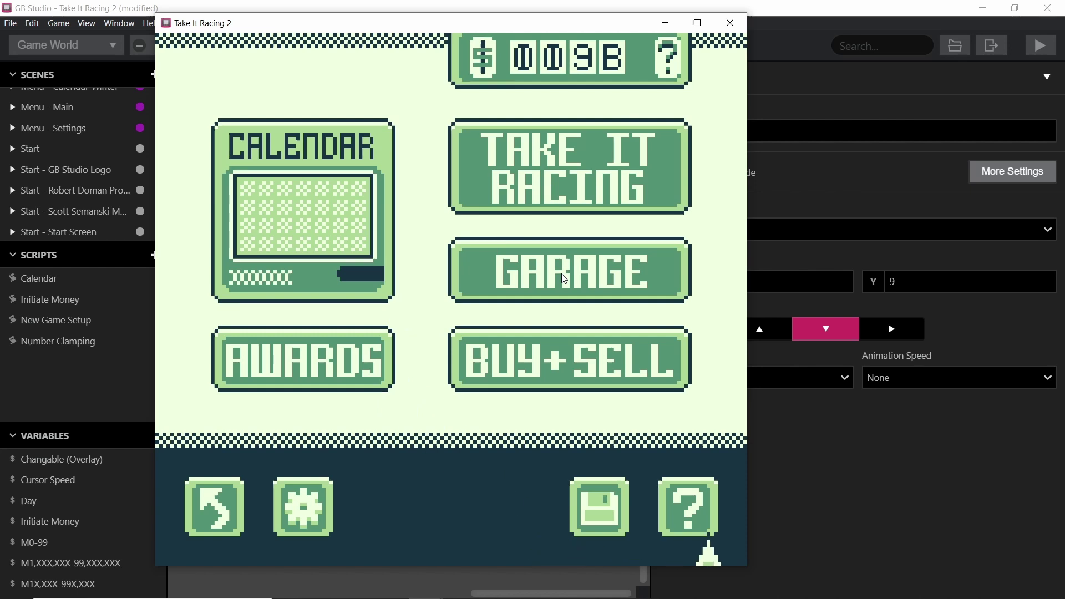
pyautogui.press('Left')
pyautogui.press('Up')
pyautogui.press('Down')
pyautogui.press('Right')
pyautogui.press('Up')
pyautogui.press('Left')
pyautogui.press('z')
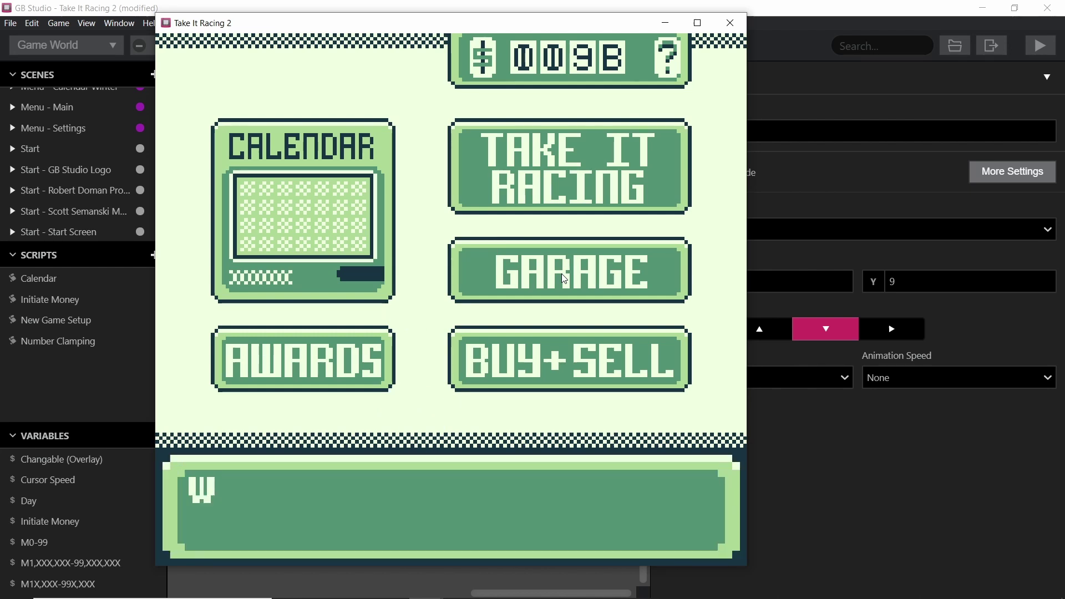
pyautogui.press('Down')
pyautogui.press('z')
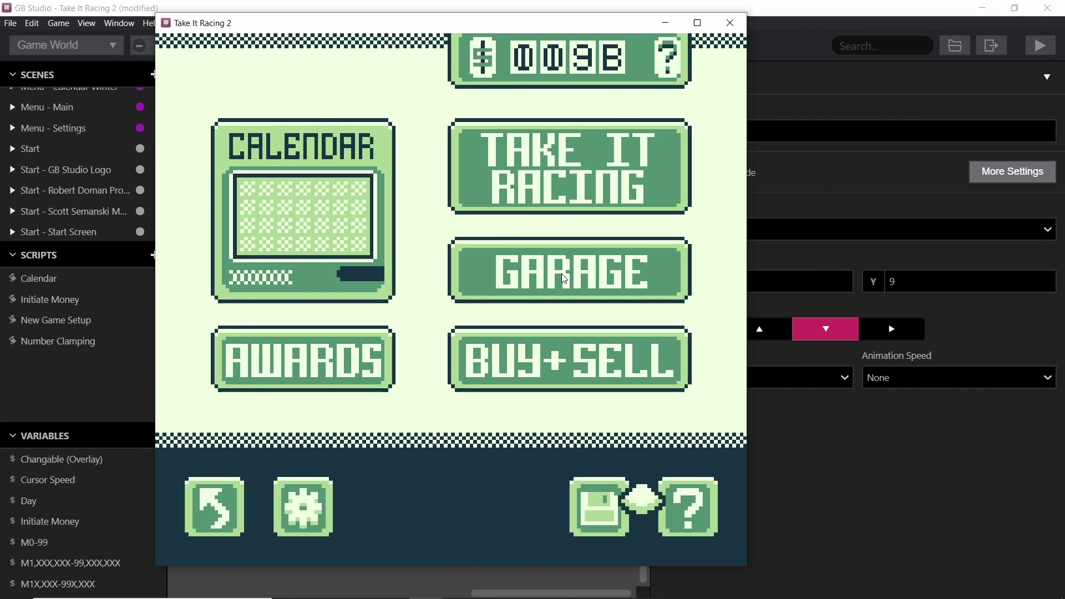
# Check the help item beside the money counter
pyautogui.press('Up')
pyautogui.press('Up')
pyautogui.press('z')
pyautogui.press('z')
pyautogui.press('Down')
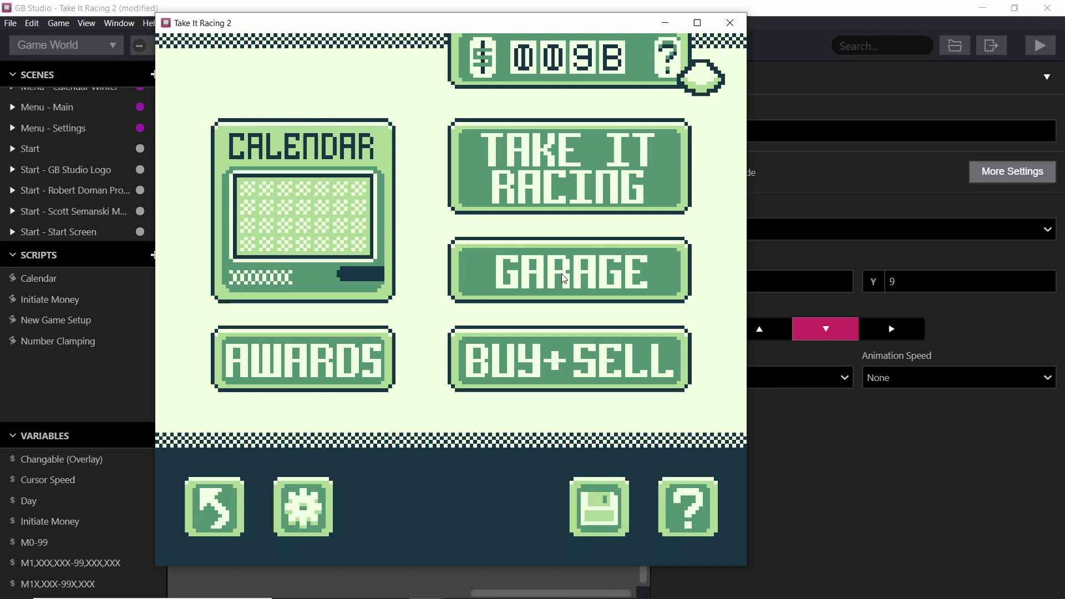
# Bring up the prompt for returning to the title screen and decline it
pyautogui.press('Left')
pyautogui.press('Up')
pyautogui.press('Right')
pyautogui.press('Down')
pyautogui.press('Left')
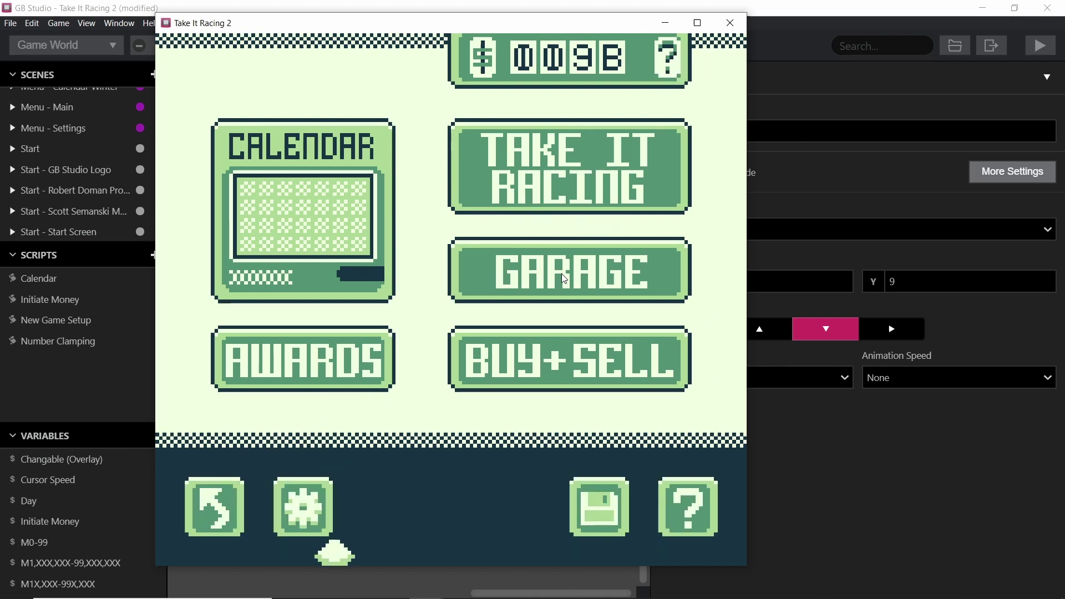
pyautogui.press('Left')
pyautogui.press('Right')
pyautogui.press('Up')
pyautogui.press('Left')
pyautogui.press('z')
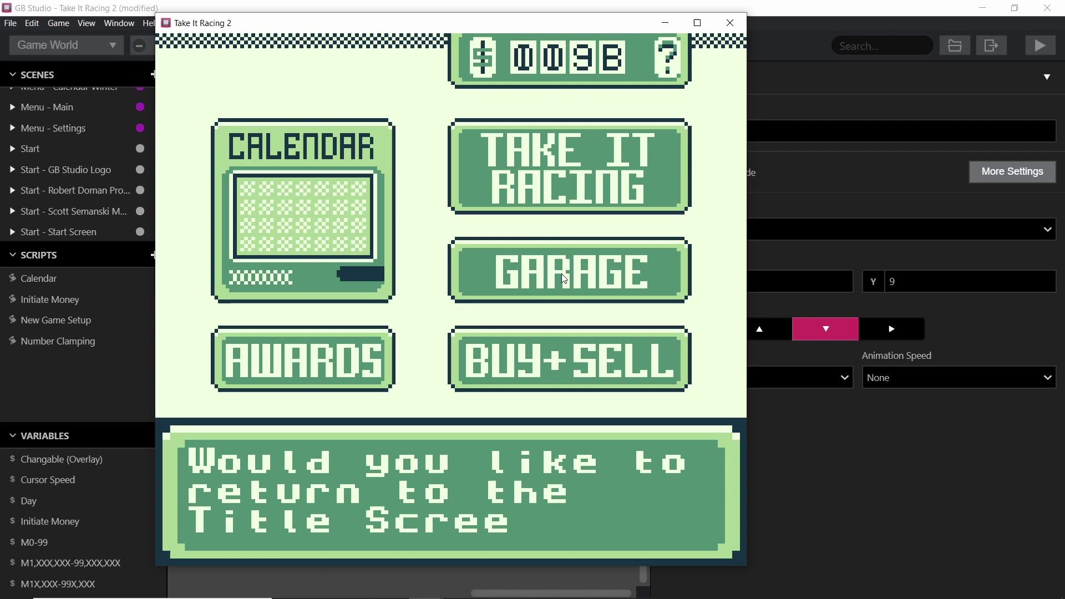
pyautogui.press('z')
pyautogui.press('Down')
pyautogui.press('z')
# Move the cursor over the Take It Racing, Garage and Buy+Sell buttons to inspect them
pyautogui.press('Up')
pyautogui.press('Up')
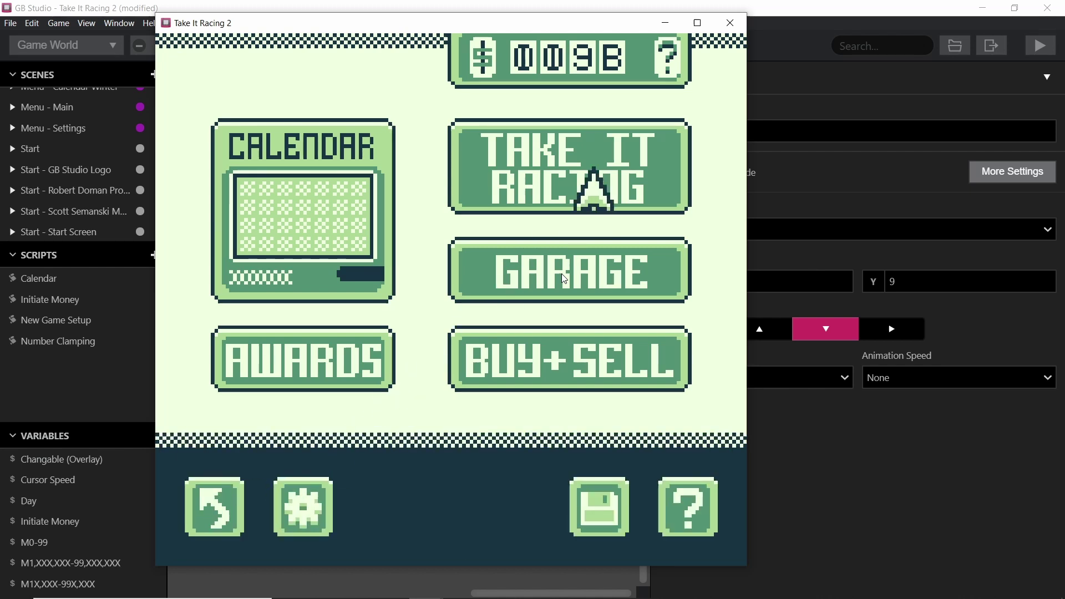
pyautogui.press('Left')
pyautogui.press('Right')
pyautogui.press('Down')
pyautogui.press('Up')
pyautogui.press('Left')
pyautogui.press('Down')
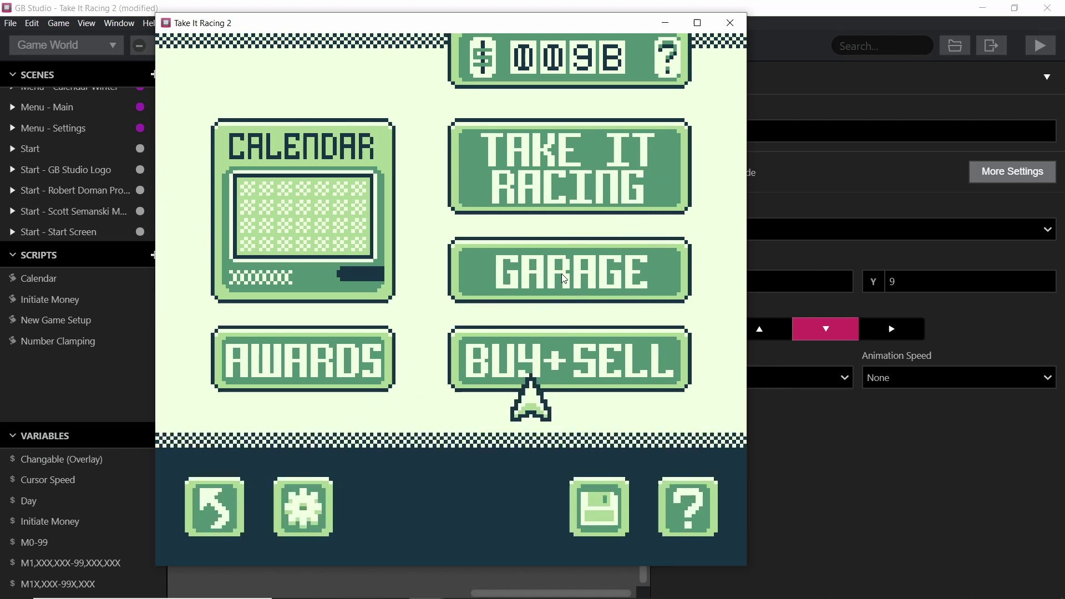
# Move the cursor around the main menu to test its movement at the current cursor speed
pyautogui.press('Left')
pyautogui.press('Right')
pyautogui.press('Up')
pyautogui.press('Up')
pyautogui.press('Down')
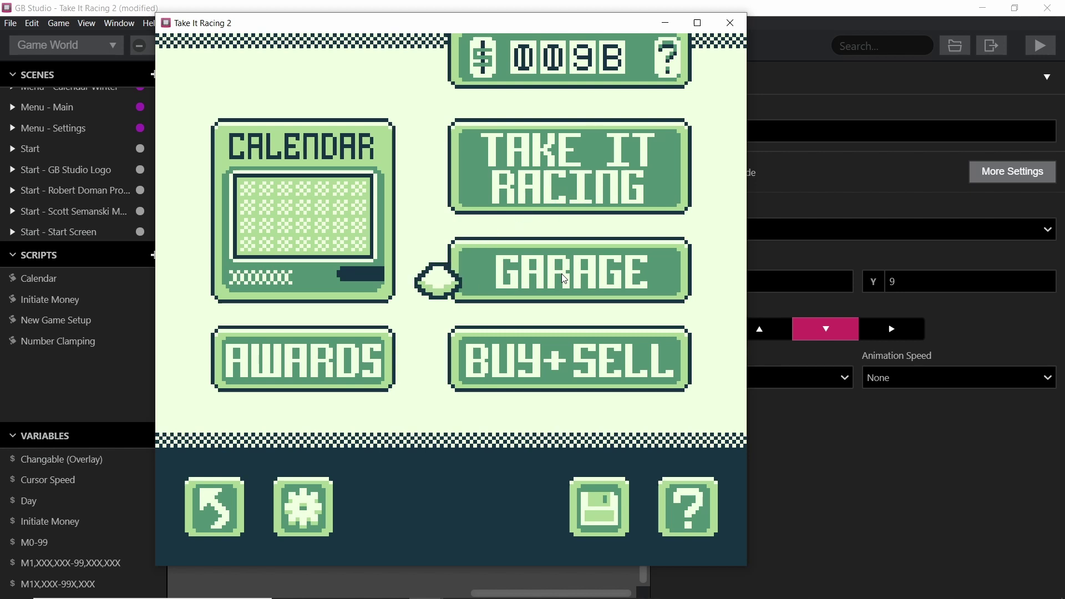
pyautogui.press('Down')
pyautogui.press('Down')
pyautogui.press('Right')
pyautogui.press('Up')
pyautogui.press('Down')
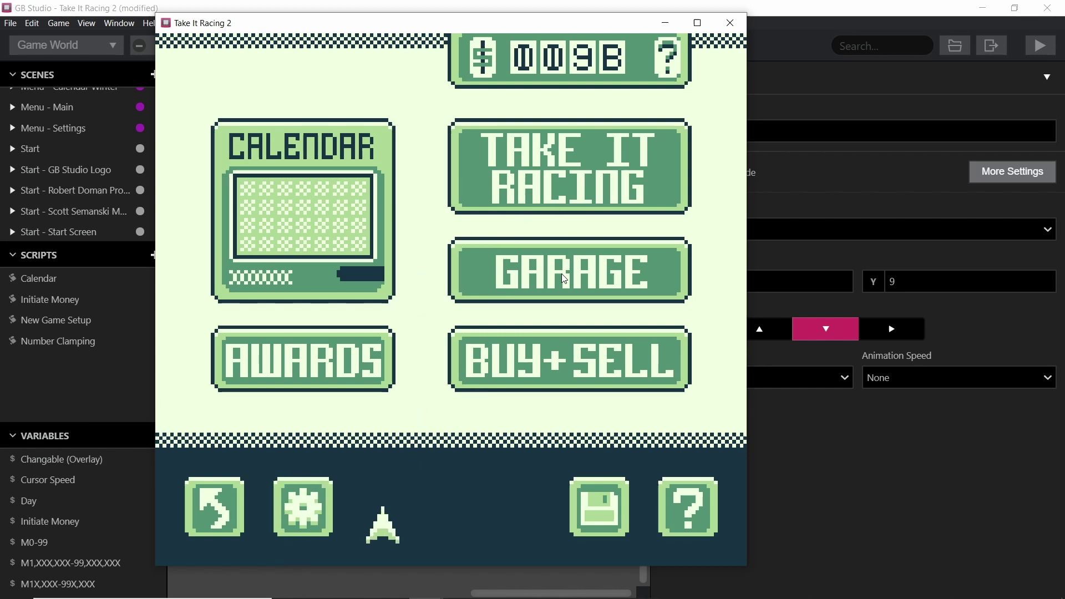
pyautogui.press('Left')
pyautogui.press('Right')
pyautogui.press('Up')
pyautogui.press('Up')
pyautogui.press('Left')
pyautogui.press('Down')
pyautogui.press('Right')
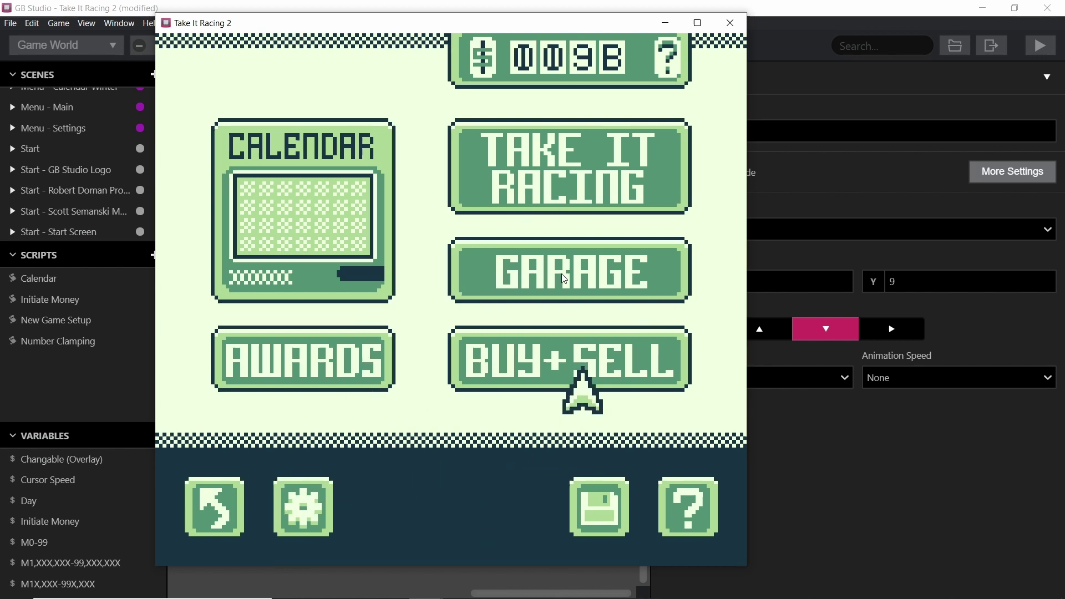
pyautogui.press('Up')
pyautogui.press('Left')
pyautogui.press('Right')
pyautogui.press('Down')
pyautogui.press('Left')
pyautogui.press('Down')
pyautogui.press('Right')
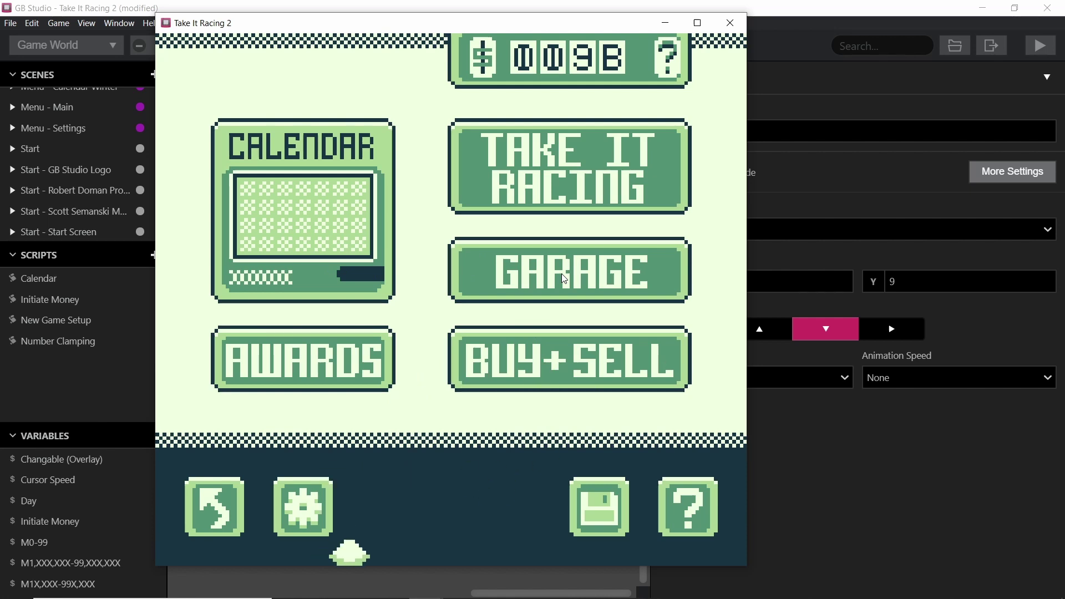
# Open the game's settings screen from the main menu
pyautogui.press('Right')
pyautogui.press('Up')
pyautogui.press('Down')
pyautogui.press('Left')
pyautogui.press('Up')
pyautogui.press('z')
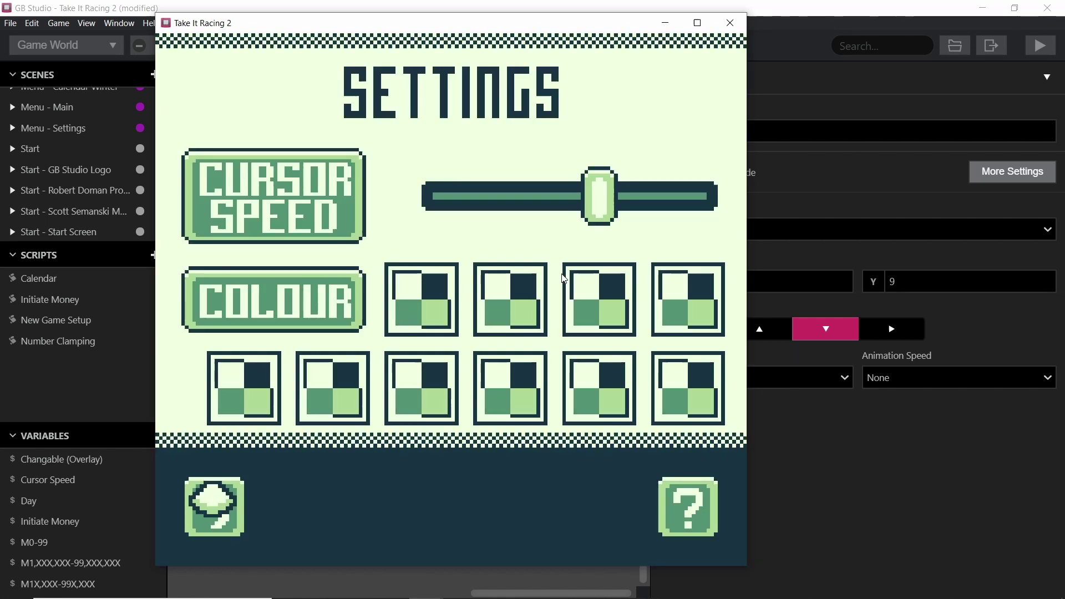
# Set the cursor speed slider to its slowest position
pyautogui.press('Up')
pyautogui.press('Right')
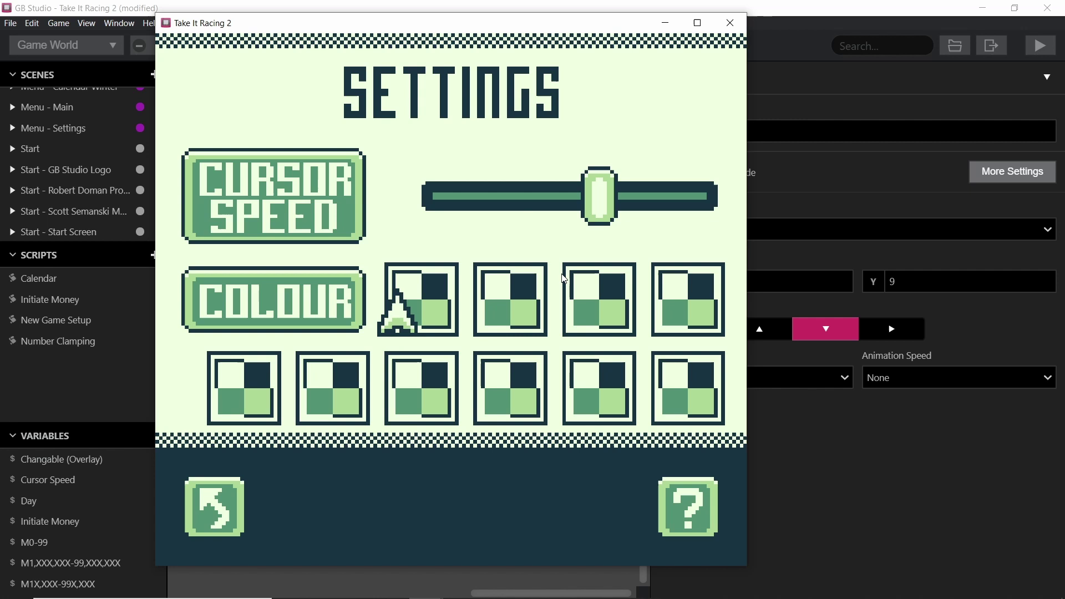
pyautogui.press('Down')
pyautogui.press('Left')
pyautogui.press('Up')
pyautogui.press('Left')
pyautogui.press('Left')
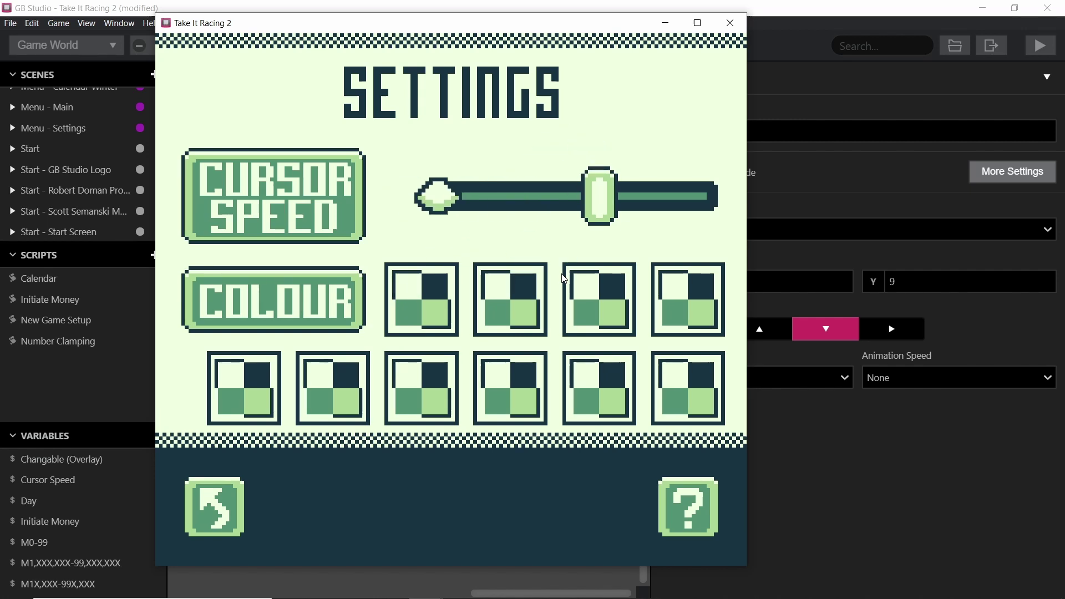
# Set the cursor speed slider to its fifth position and test the cursor around the colour swatches
pyautogui.press('Right')
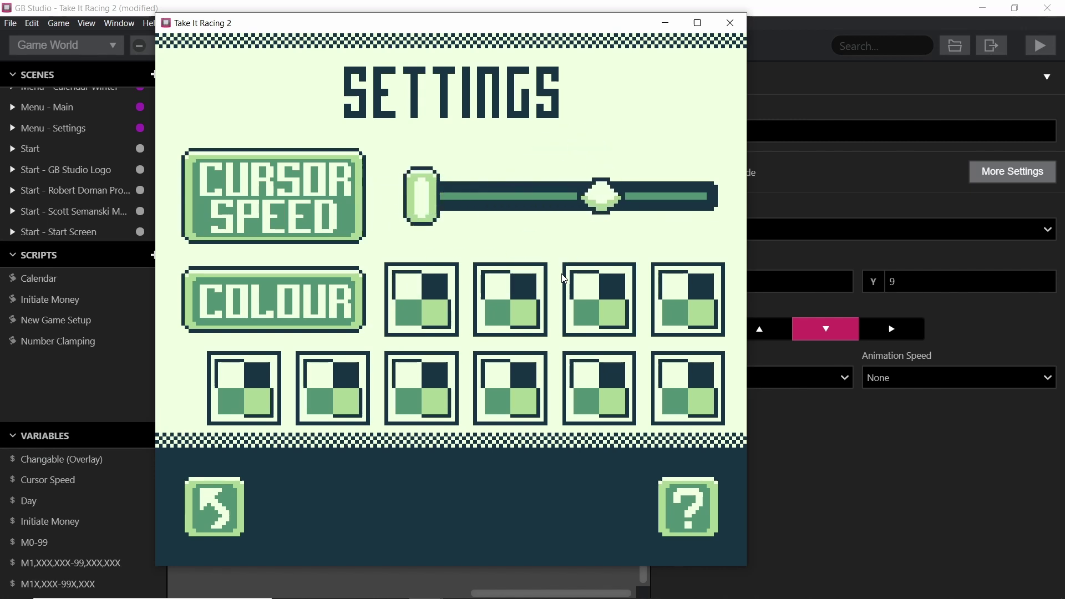
pyautogui.press('Down')
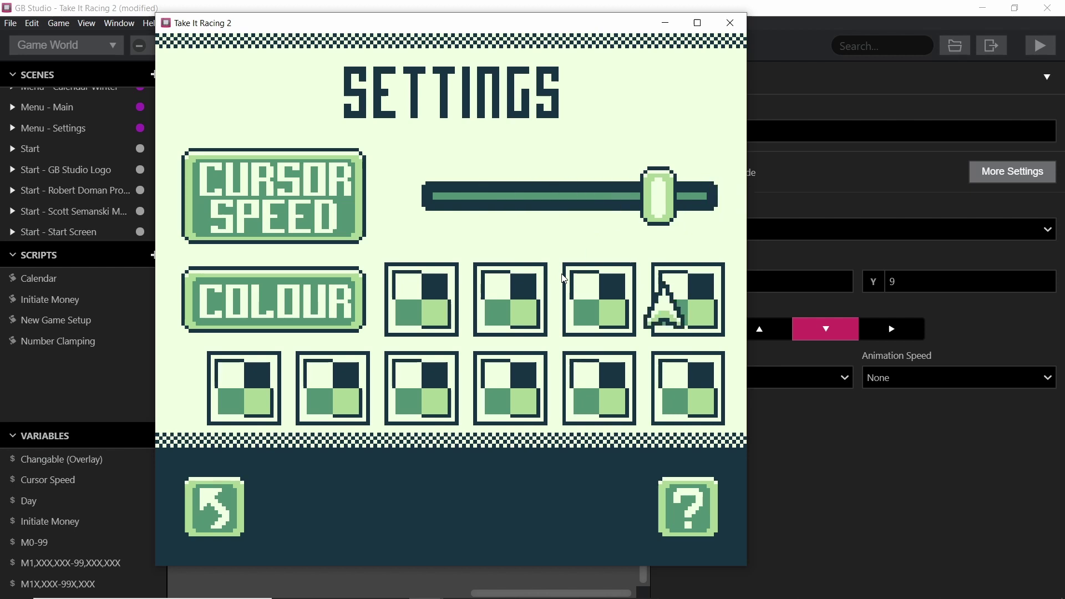
pyautogui.press('Up')
pyautogui.press('Right')
pyautogui.press('Down')
pyautogui.press('Left')
pyautogui.press('Down')
pyautogui.press('Up')
pyautogui.press('Right')
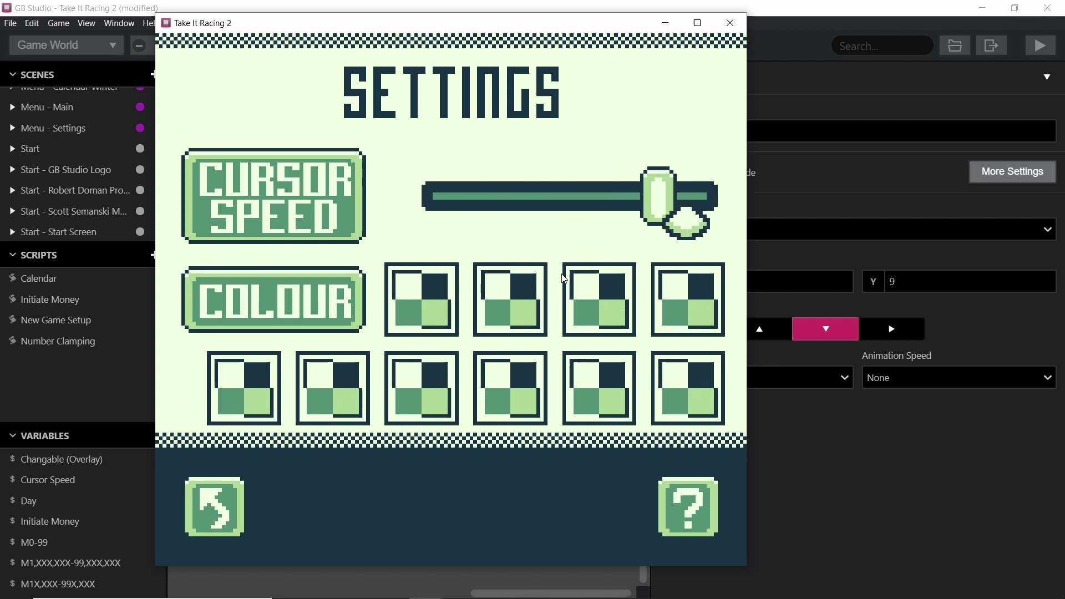
# Set the cursor speed slider to its third position and try the cursor's movement
pyautogui.press('Left')
pyautogui.press('Down')
pyautogui.press('Up')
pyautogui.press('Down')
pyautogui.press('Left')
pyautogui.press('z')
pyautogui.press('Right')
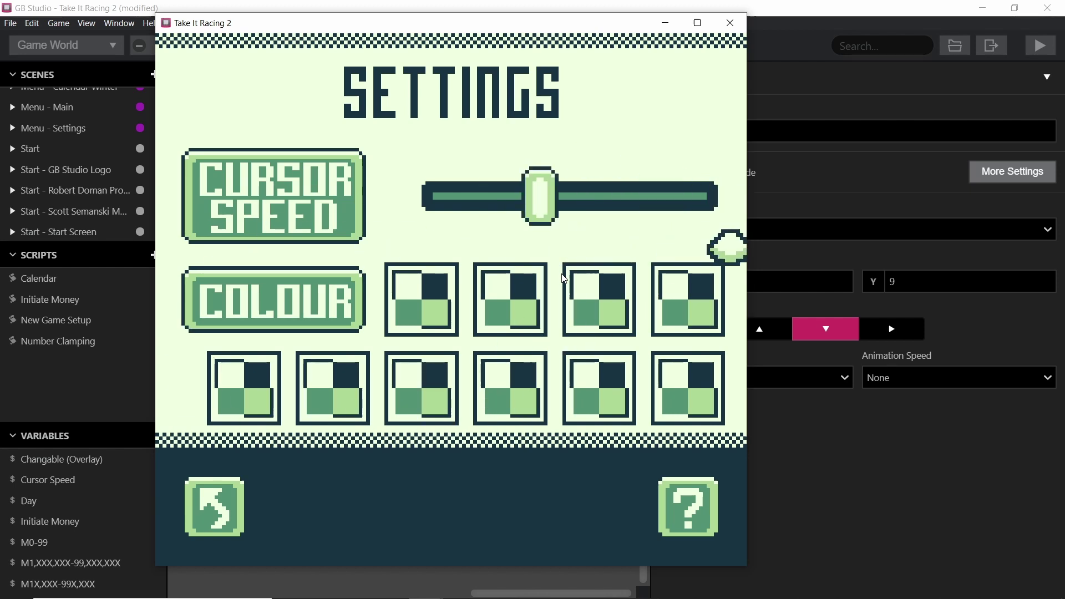
# Raise the cursor speed slider to its fifth position
pyautogui.press('Left')
pyautogui.press('Up')
pyautogui.press('Left')
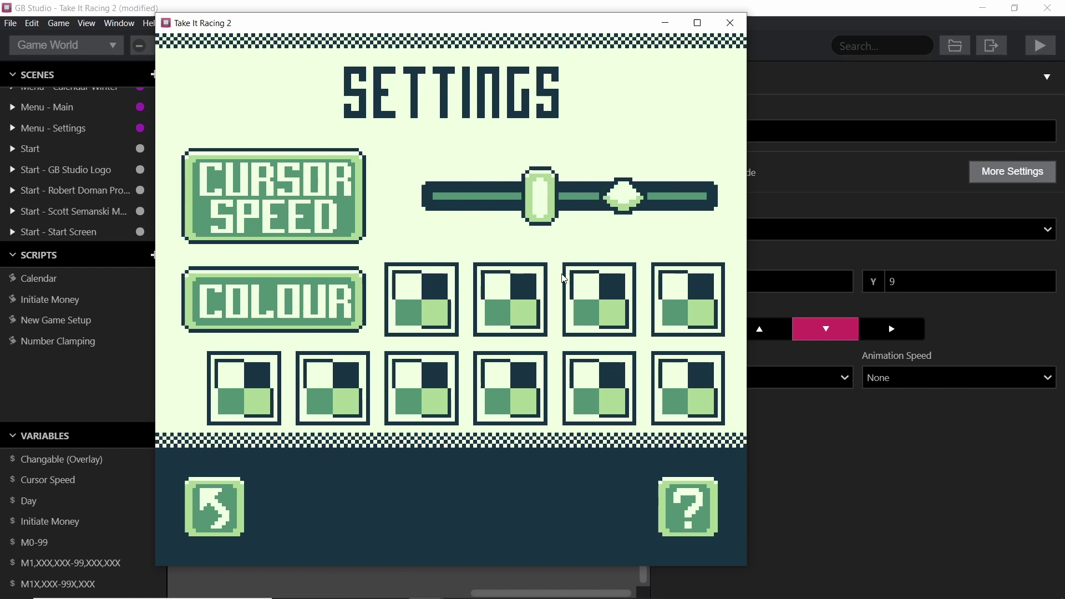
pyautogui.press('Right')
pyautogui.press('z')
pyautogui.press('Down')
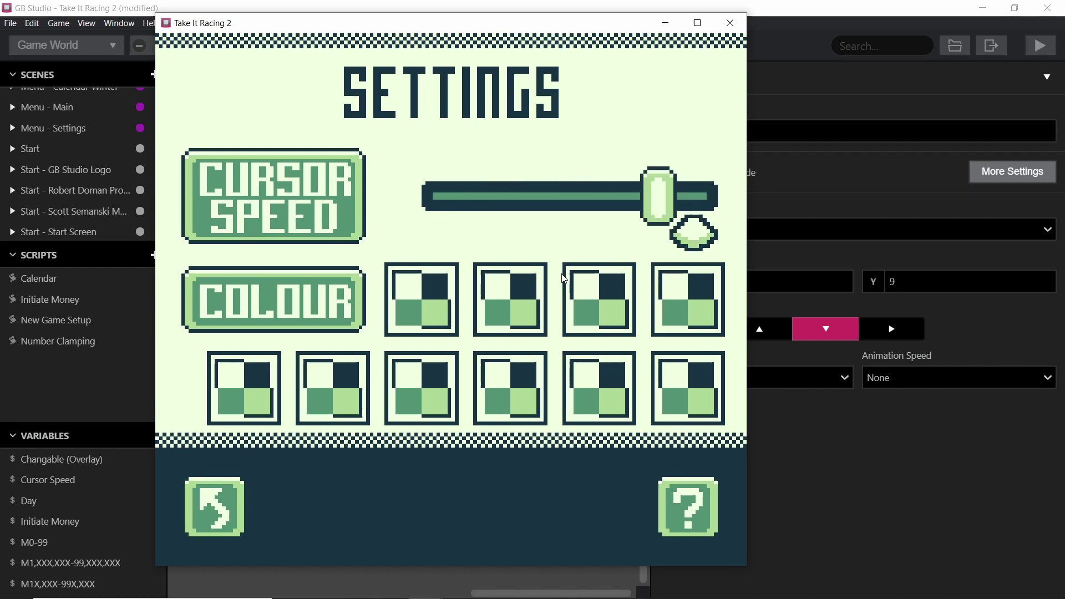
# Leave the settings screen and return to the main menu
pyautogui.press('Left')
pyautogui.press('Up')
pyautogui.press('Right')
pyautogui.press('Left')
pyautogui.press('Down')
pyautogui.press('Down')
pyautogui.press('z')
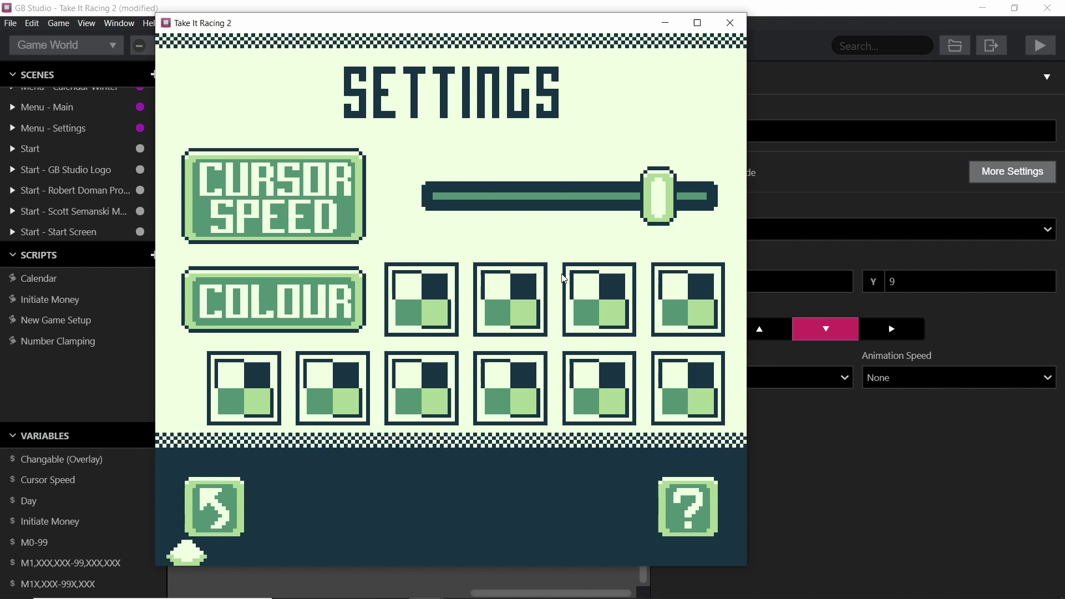
pyautogui.press('Down')
pyautogui.press('Right')
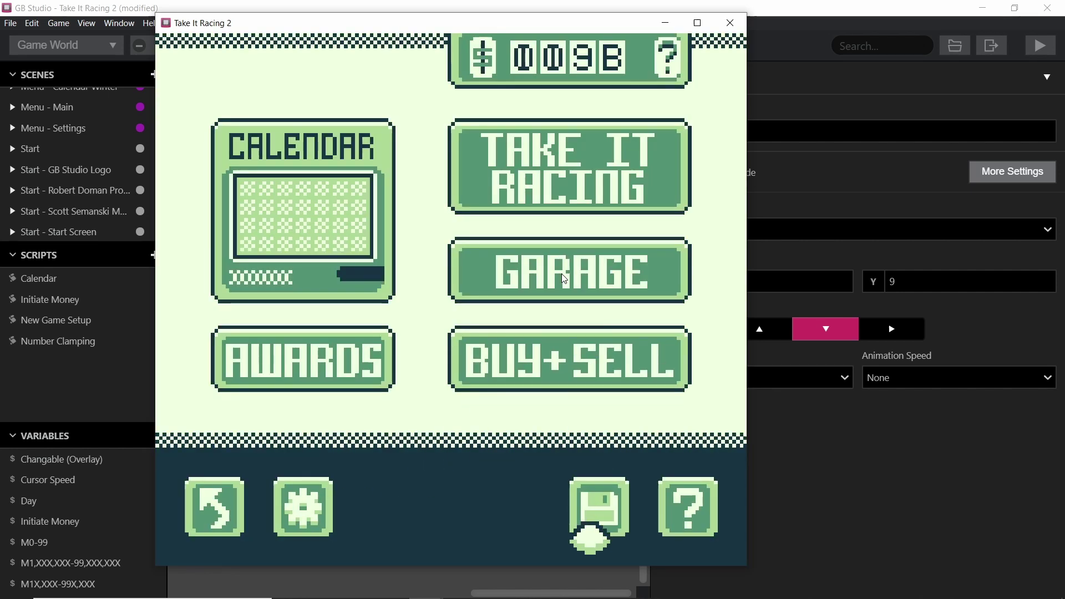
# Move the cursor around the main menu to test the new cursor speed
pyautogui.press('Up')
pyautogui.press('Left')
pyautogui.press('Down')
pyautogui.press('Up')
pyautogui.press('Right')
pyautogui.press('Down')
pyautogui.press('Left')
pyautogui.press('Up')
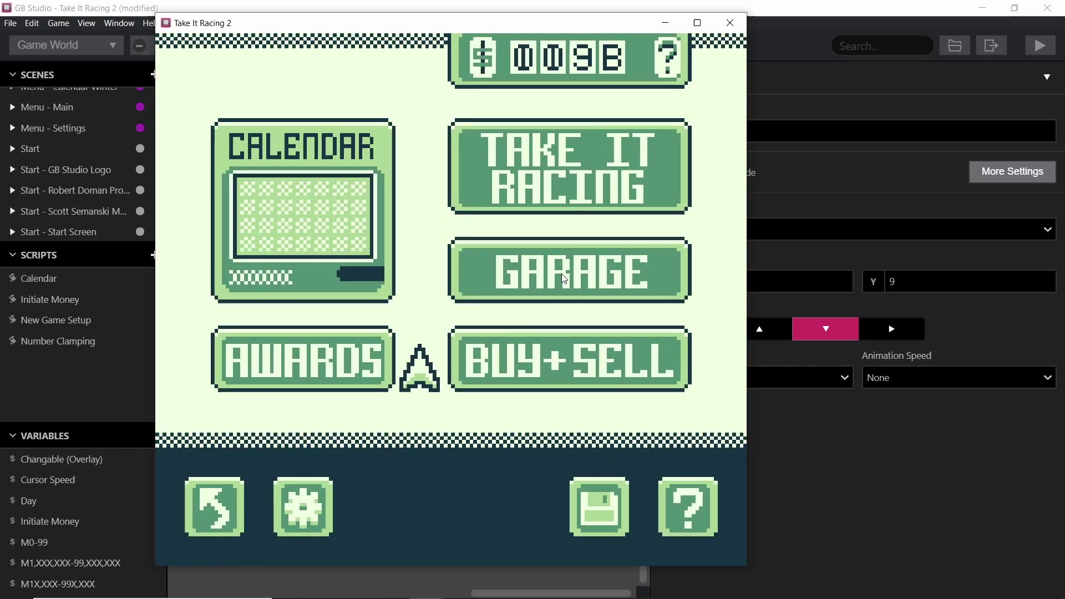
# Reopen the settings screen from the main menu
pyautogui.press('Down')
pyautogui.press('Left')
pyautogui.press('Right')
pyautogui.press('z')
pyautogui.press('Right')
pyautogui.press('Up')
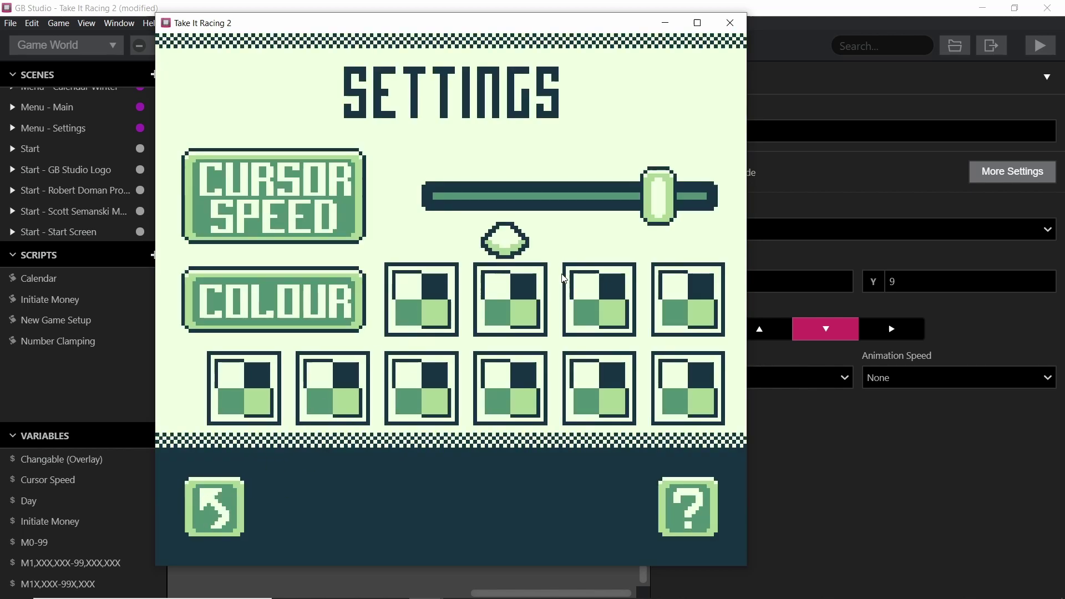
# Test the cursor's movement across the settings screen and minimise the game window
pyautogui.press('Down')
pyautogui.press('Left')
pyautogui.press('Right')
pyautogui.press('Left')
pyautogui.press('Down')
pyautogui.press('Right')
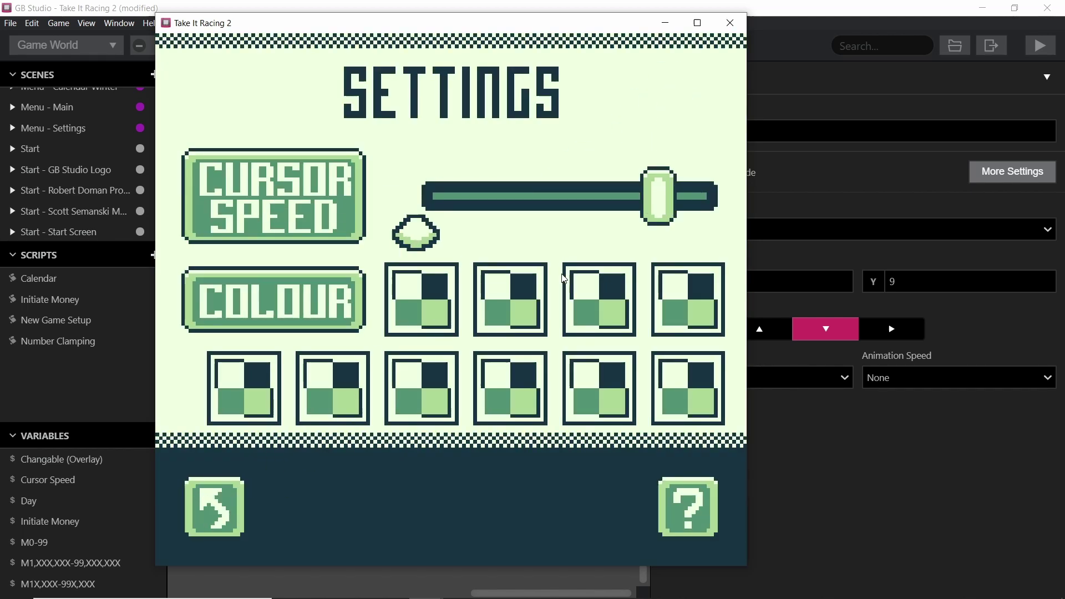
pyautogui.press('Down')
pyautogui.press('Left')
pyautogui.press('Up')
pyautogui.click(664, 27)
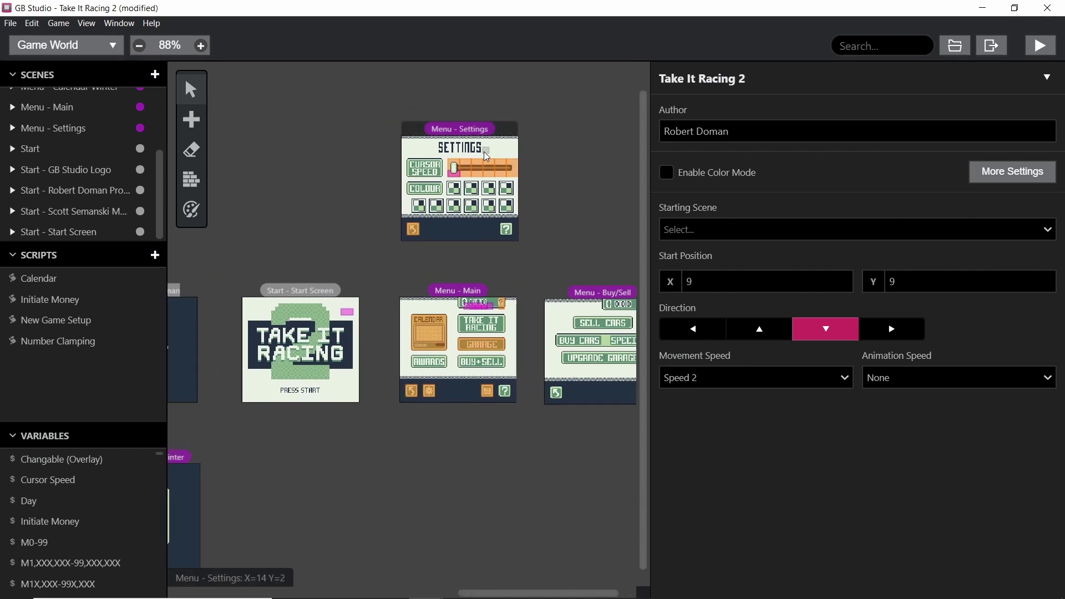
# Open the script of the fastest-speed trigger on the cursor speed slider in the Menu - Settings scene
pyautogui.keyDown('ctrl'); pyautogui.scroll(3, 556, 205); pyautogui.keyUp('ctrl')
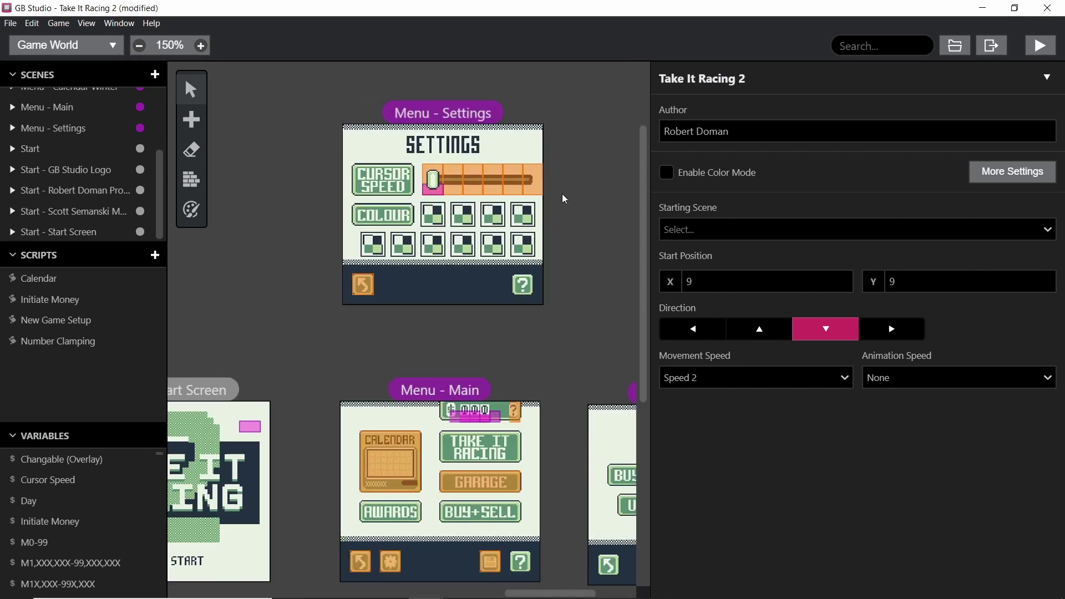
pyautogui.keyDown('ctrl'); pyautogui.scroll(2, 556, 204); pyautogui.keyUp('ctrl')
pyautogui.keyDown('ctrl'); pyautogui.scroll(2, 466, 233); pyautogui.keyUp('ctrl')
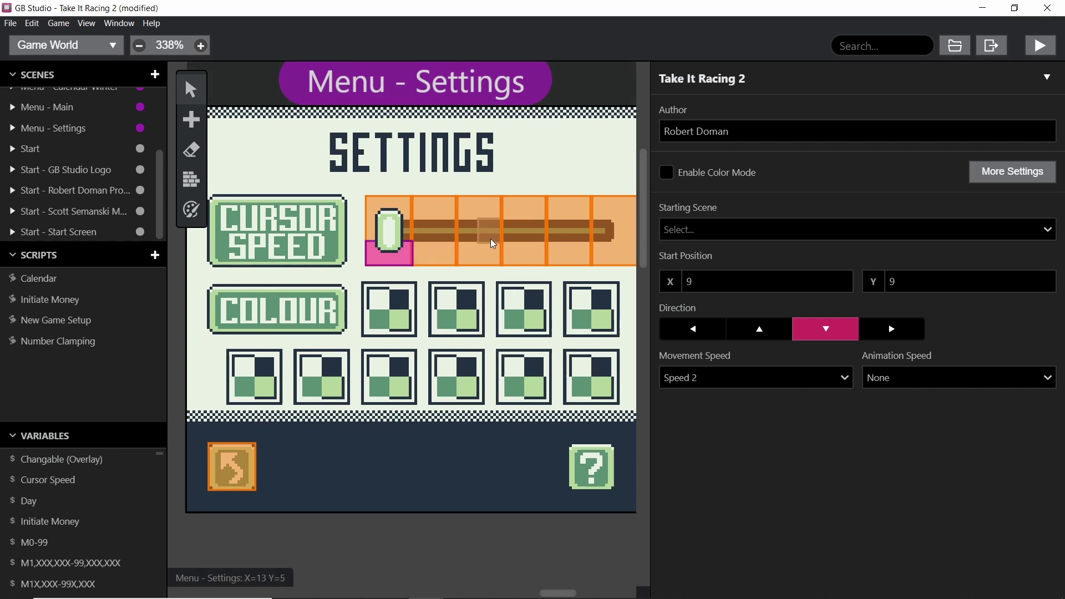
pyautogui.keyDown('ctrl'); pyautogui.scroll(-1, 516, 228); pyautogui.keyUp('ctrl')
pyautogui.click(562, 242)
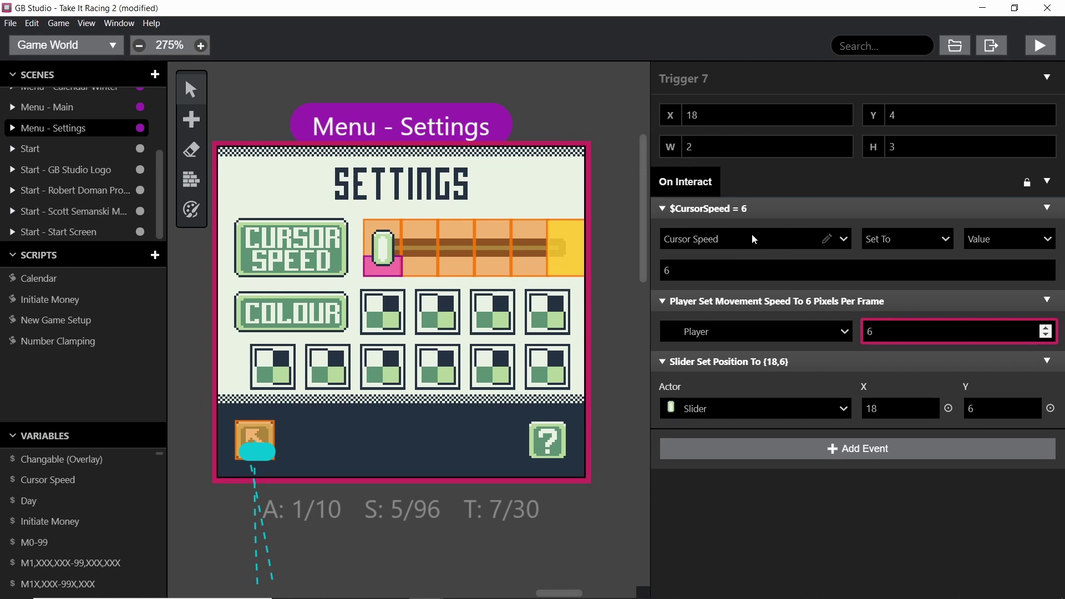
# Look through the variable choices for the trigger's Cursor Speed event, keeping Cursor Speed selected
pyautogui.click(787, 247)
pyautogui.scroll(-5, 765, 377)
pyautogui.scroll(1, 720, 349)
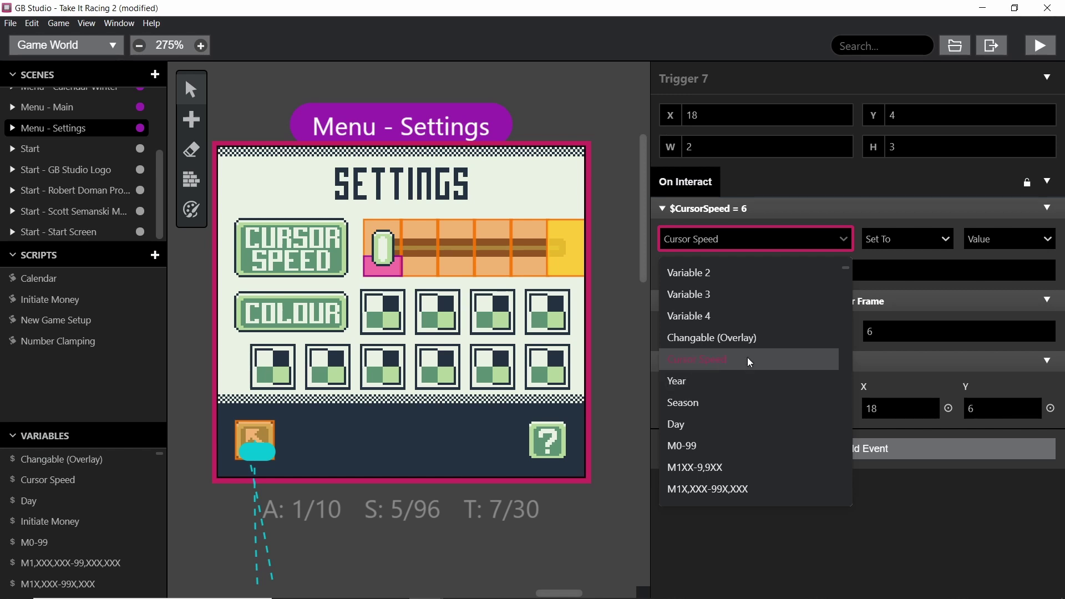
pyautogui.click(728, 239)
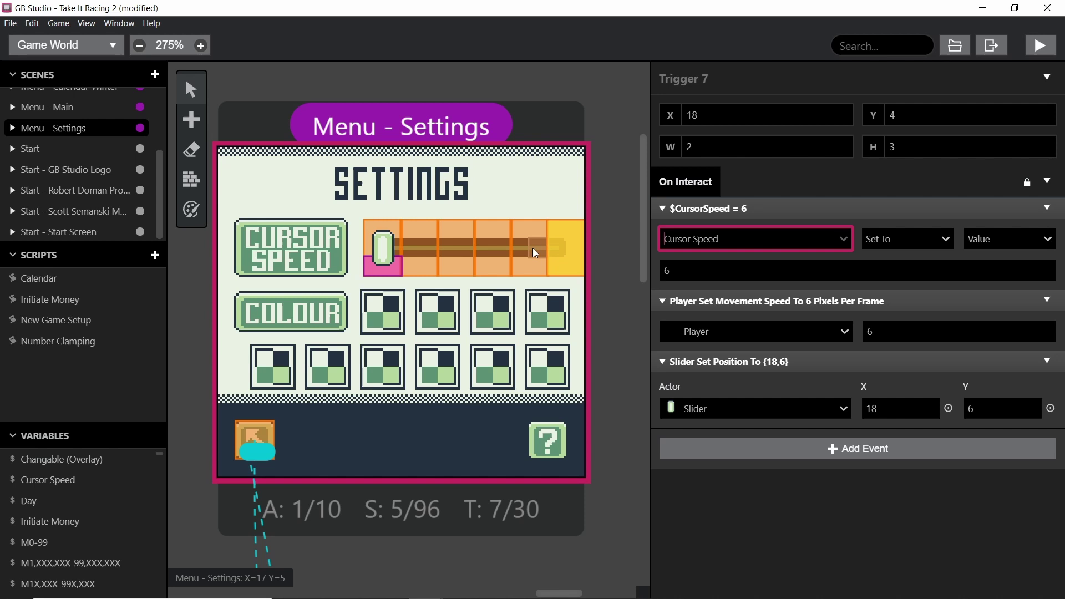
# Compare the scripts of the slider's speed triggers, from slowest to fastest
pyautogui.click(381, 244)
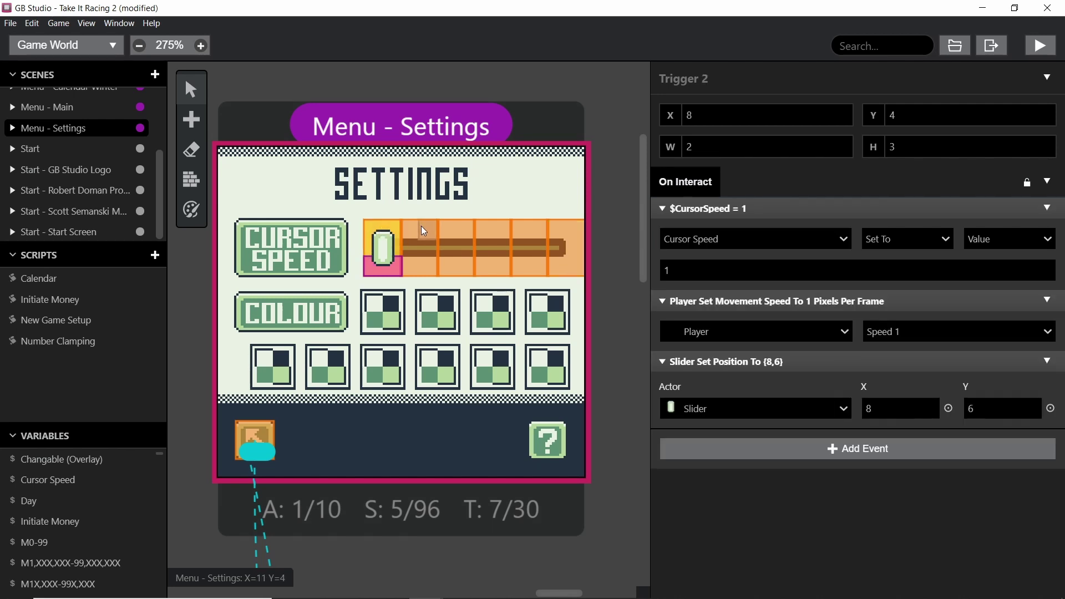
pyautogui.click(564, 246)
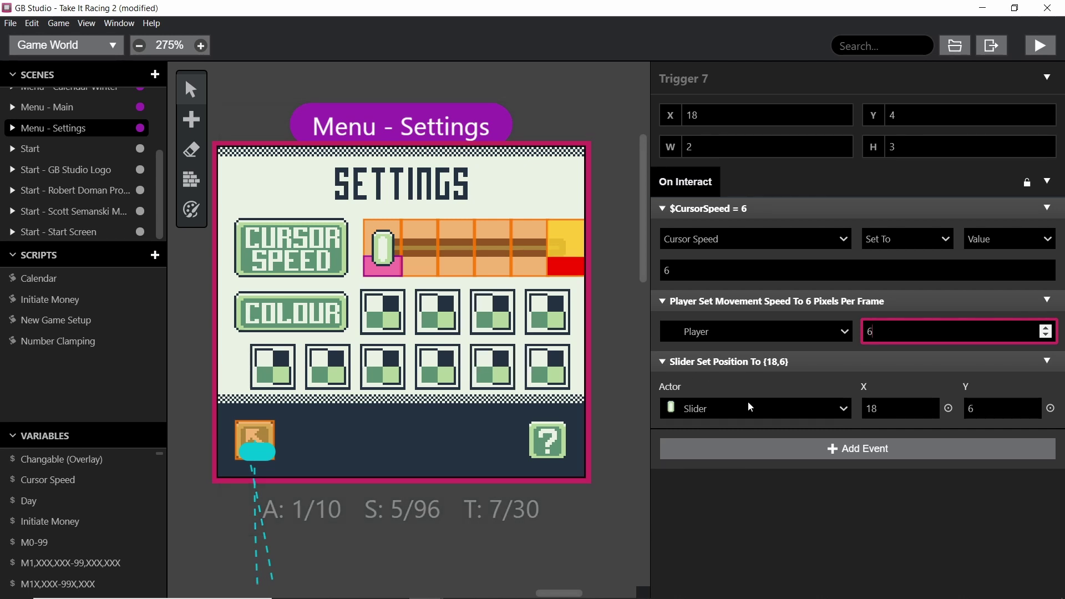
pyautogui.click(533, 251)
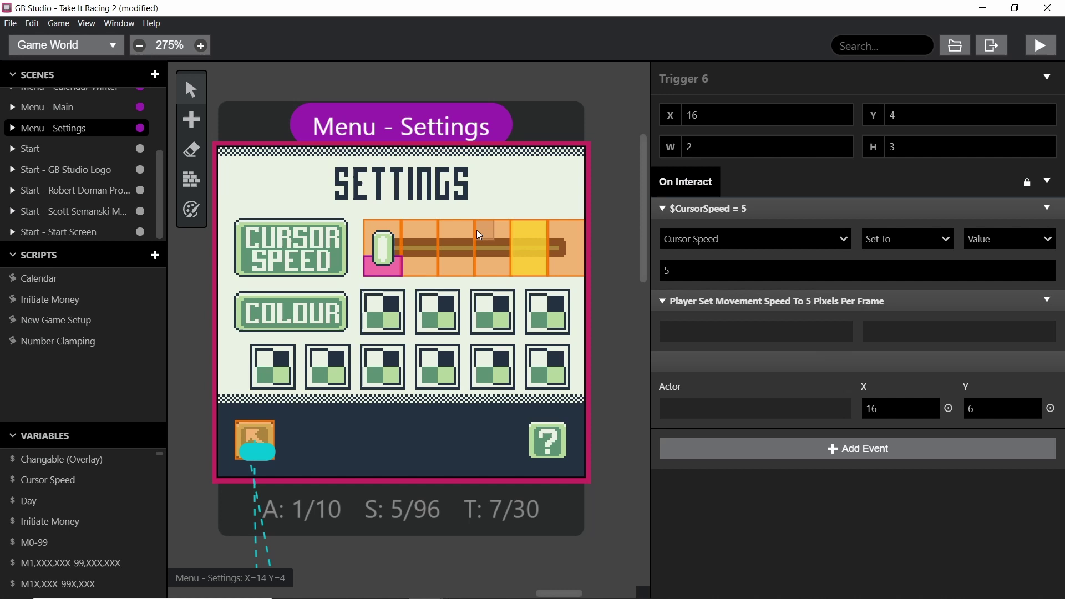
pyautogui.click(485, 231)
pyautogui.click(449, 231)
pyautogui.click(425, 233)
pyautogui.click(566, 247)
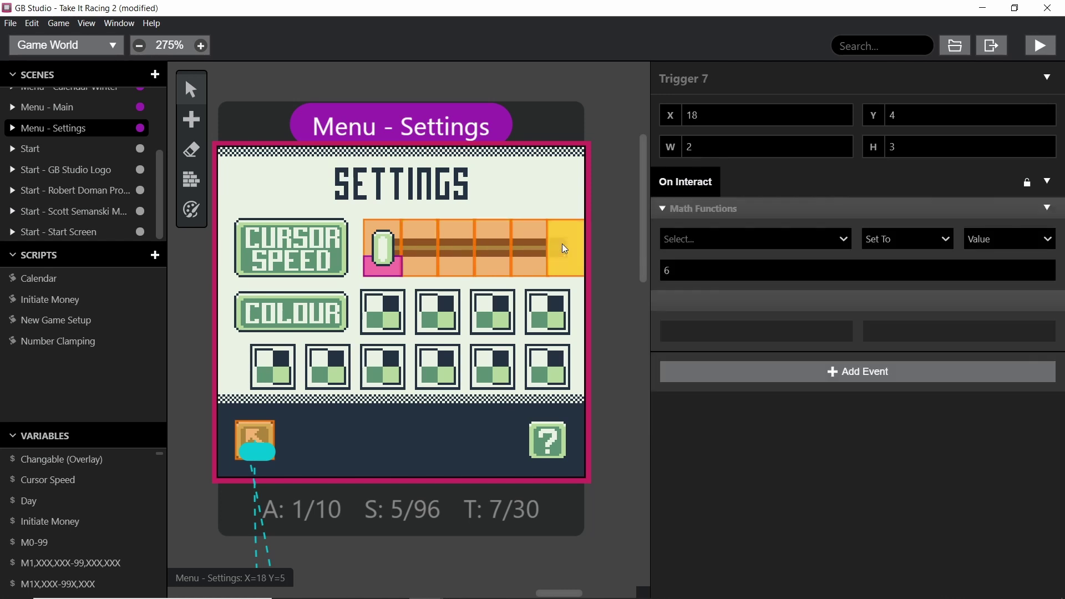
# Try a player movement speed of 10 in the fastest slider trigger, and restore it to 6
pyautogui.click(804, 330)
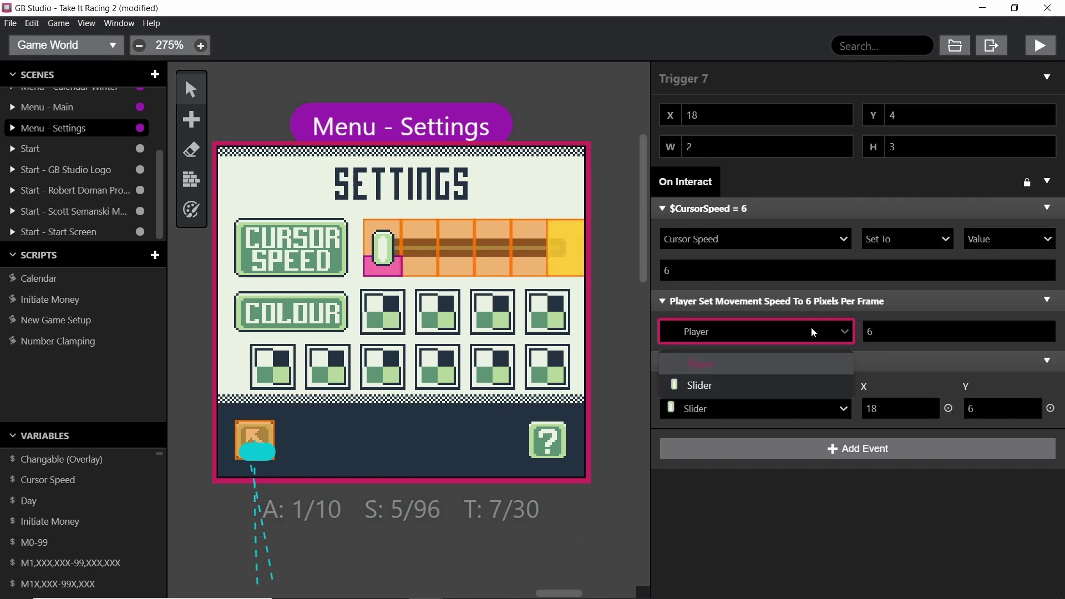
pyautogui.click(805, 331)
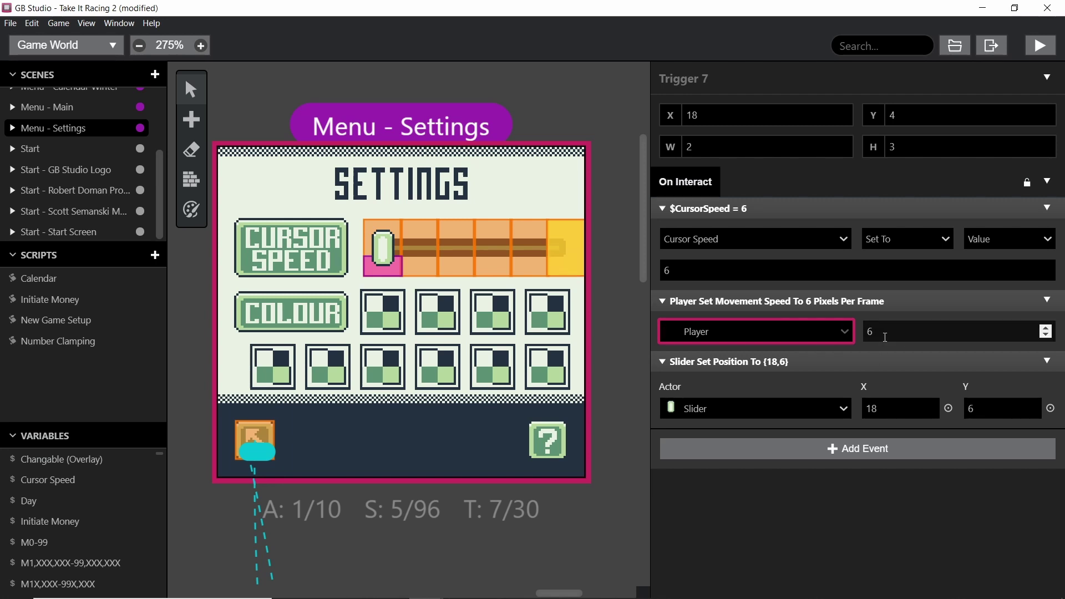
pyautogui.click(887, 331)
pyautogui.write('10')
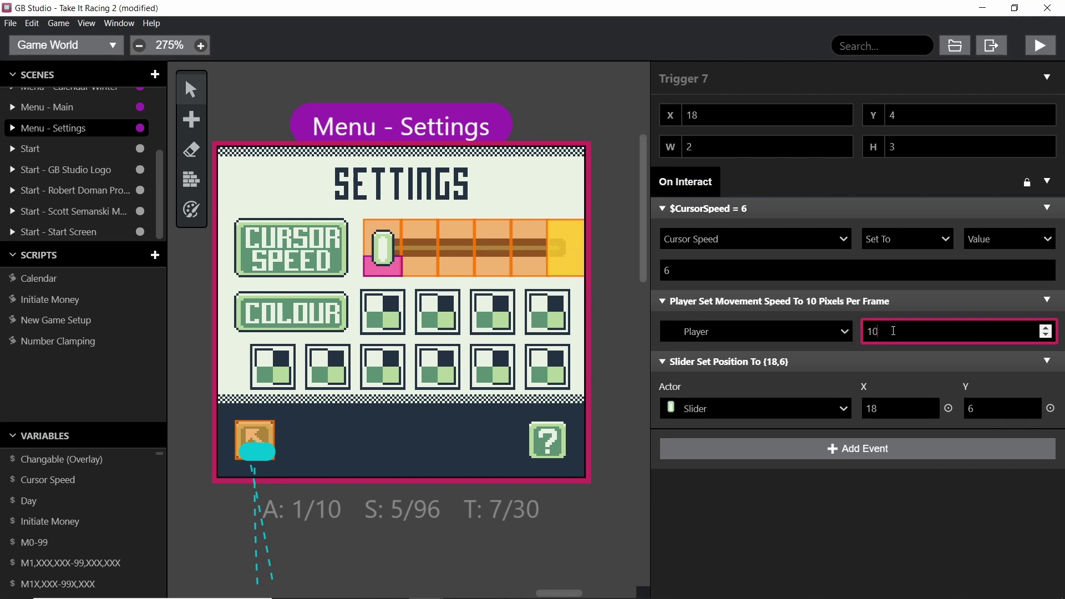
pyautogui.moveTo(894, 332); pyautogui.dragTo(827, 337)
pyautogui.scroll(-1, 876, 335)
pyautogui.scroll(1, 888, 335)
pyautogui.doubleClick(881, 331)
pyautogui.write('6')
pyautogui.click(904, 497)
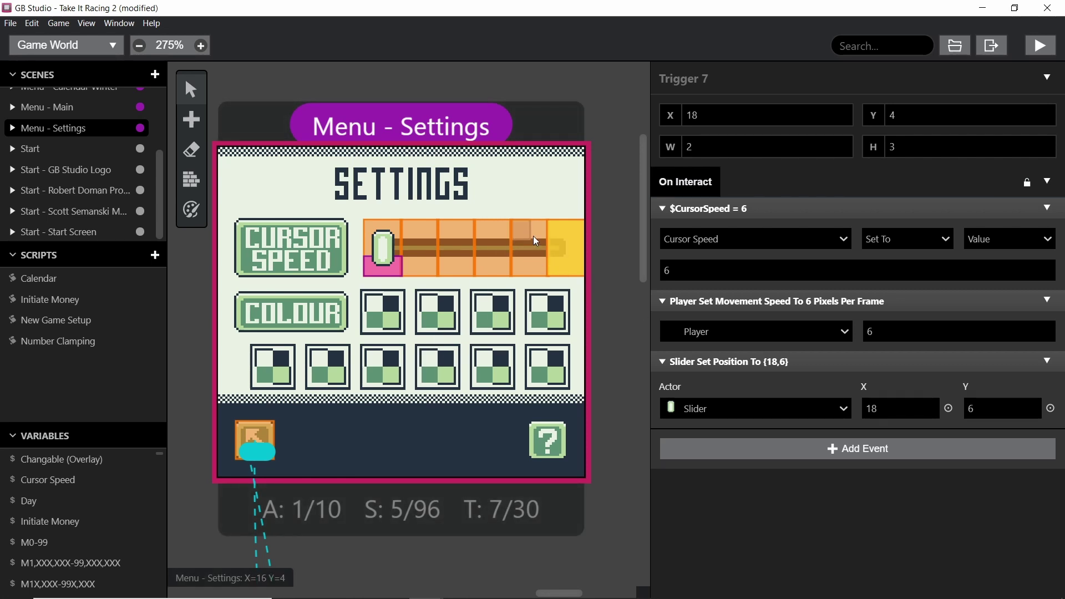
# Examine the movement speed options in the slowest slider trigger, keeping Speed 1
pyautogui.click(400, 233)
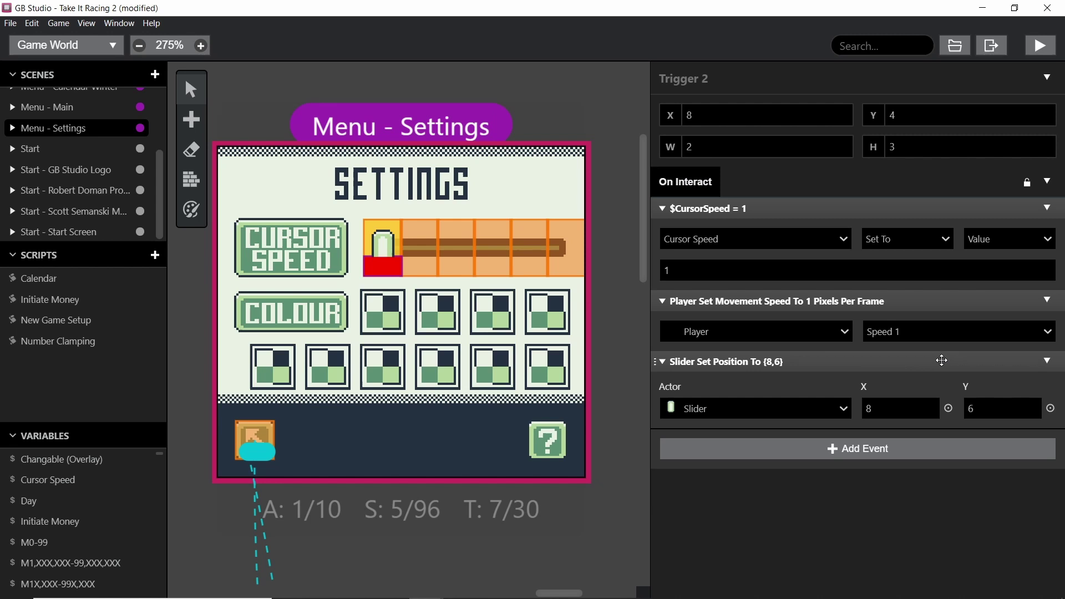
pyautogui.click(912, 335)
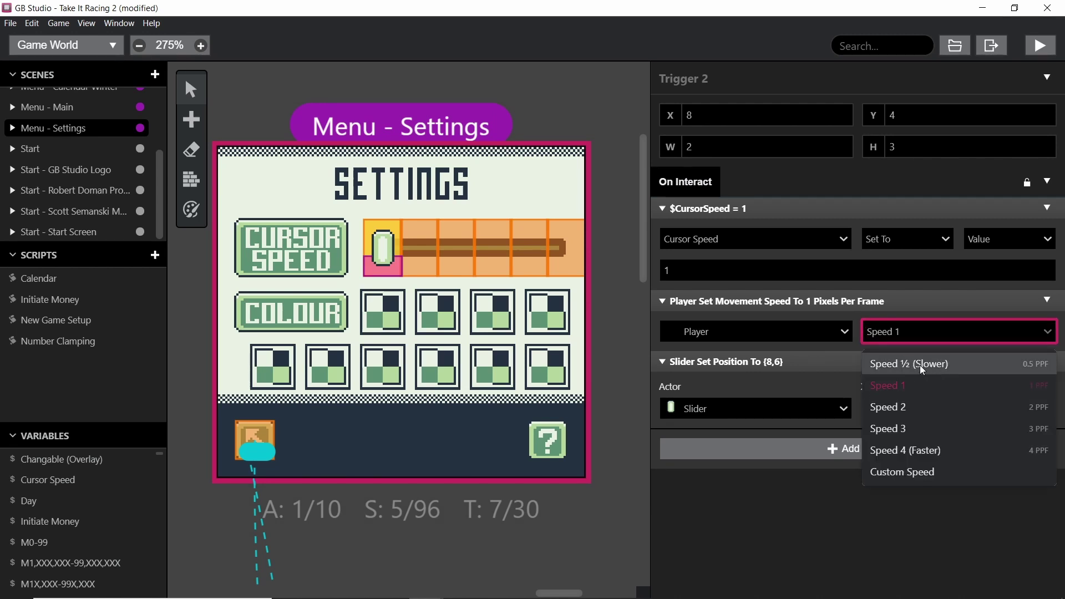
pyautogui.click(939, 331)
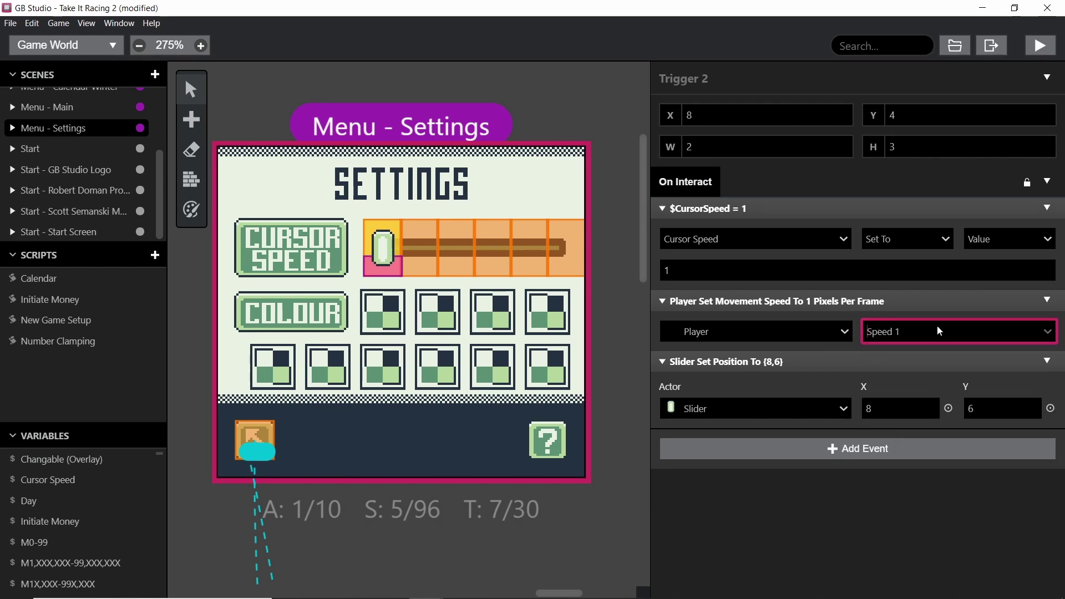
# Examine the Slider actor's On Init script, from its disabled collisions to the Switch on Cursor Speed and the first case
pyautogui.click(386, 272)
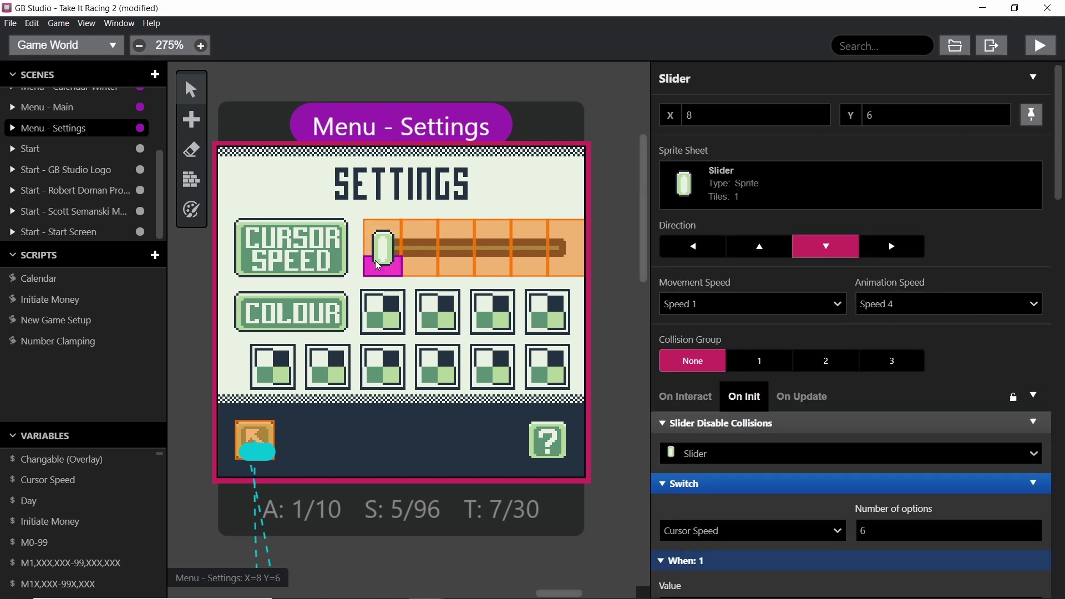
pyautogui.scroll(-5, 893, 373)
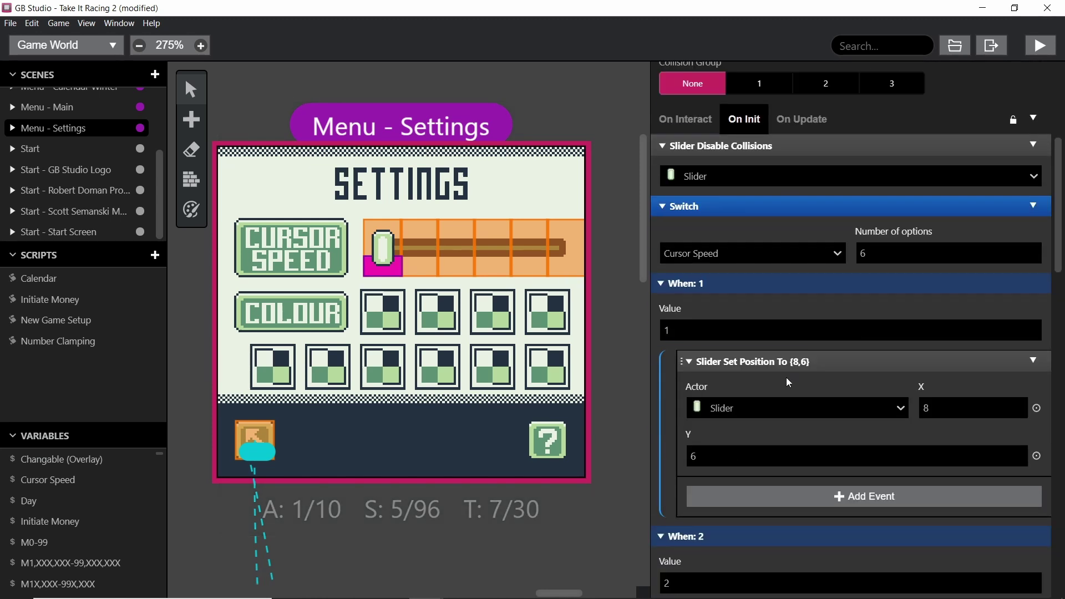
pyautogui.scroll(1, 716, 222)
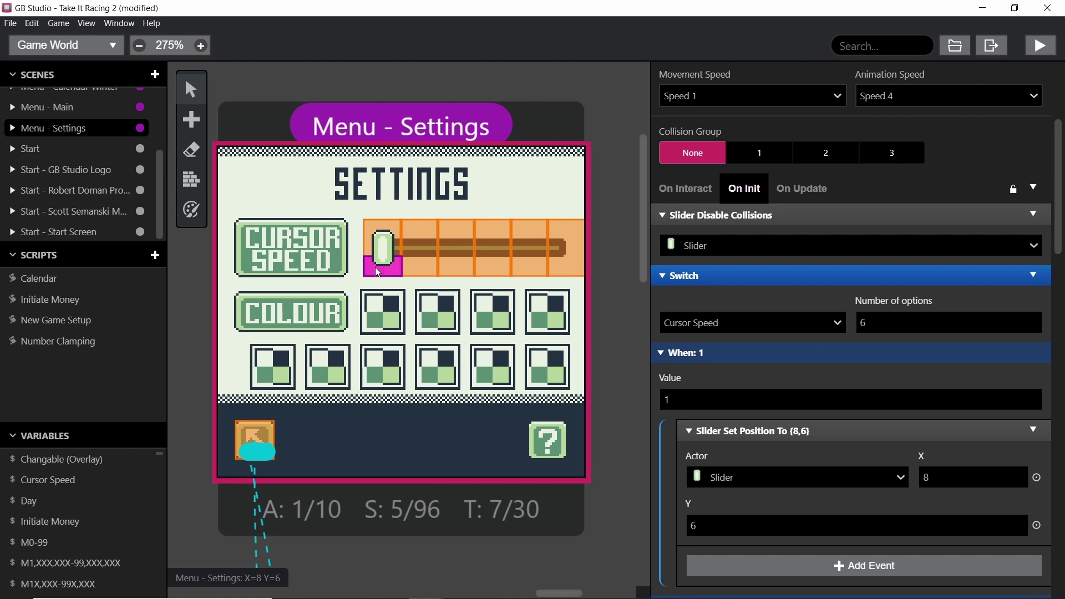
pyautogui.click(423, 249)
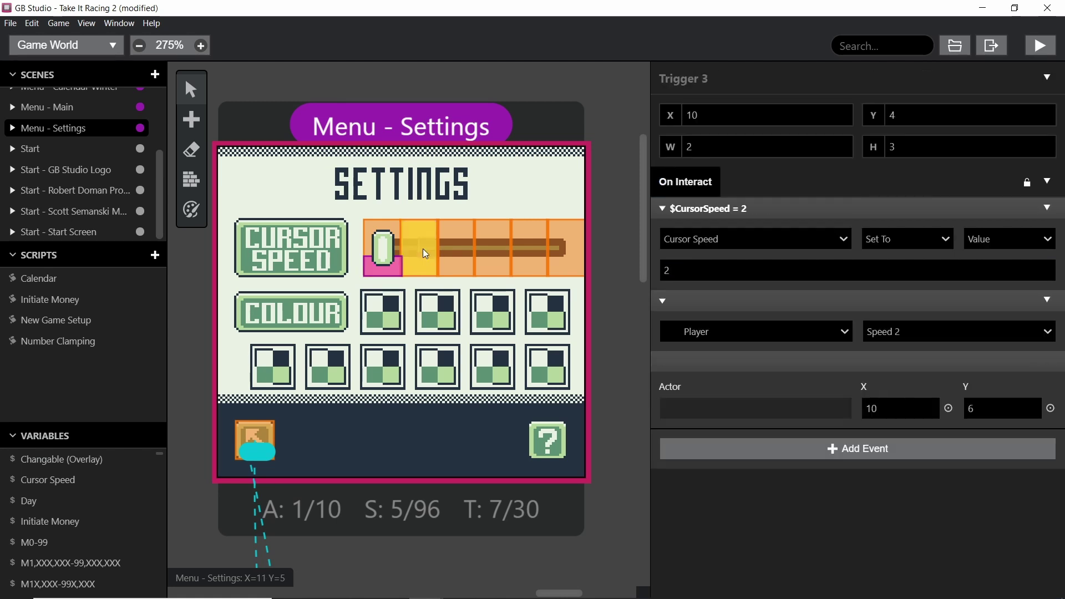
pyautogui.click(387, 267)
pyautogui.scroll(-3, 778, 251)
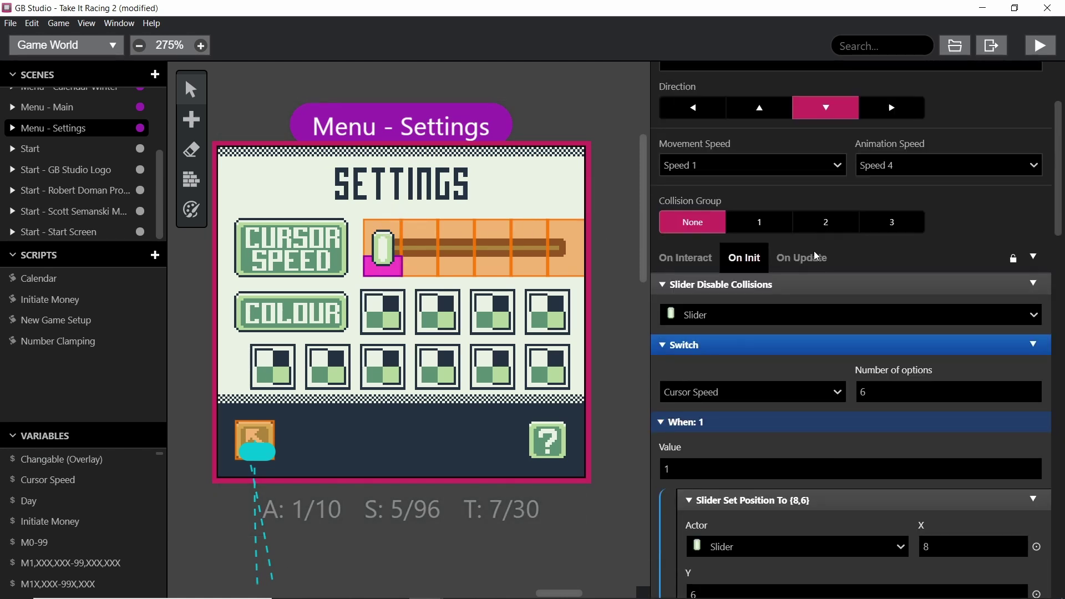
pyautogui.scroll(-2, 787, 313)
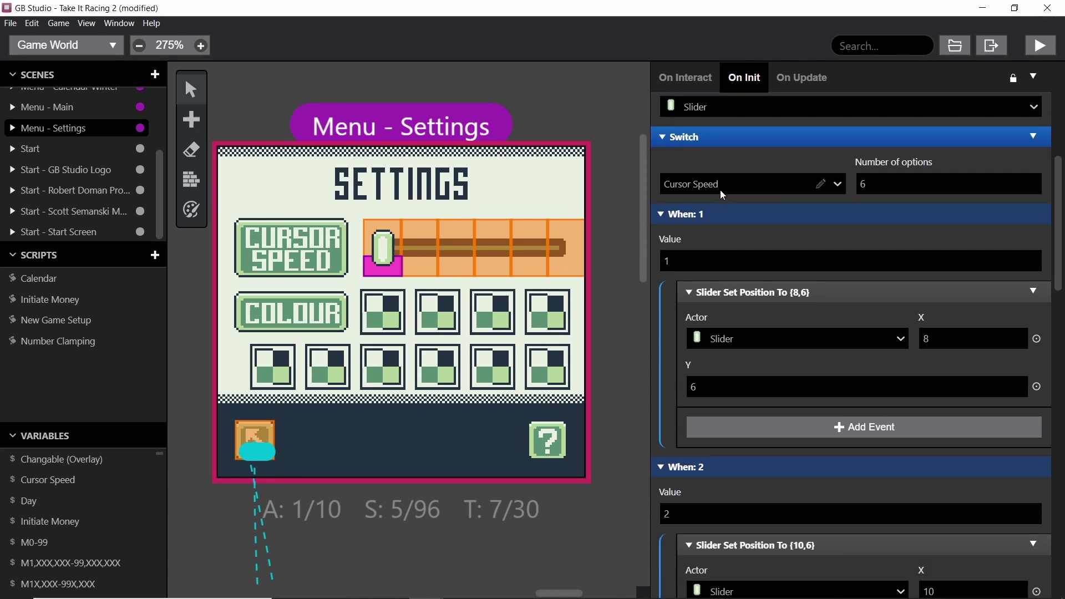
pyautogui.scroll(-1, 791, 238)
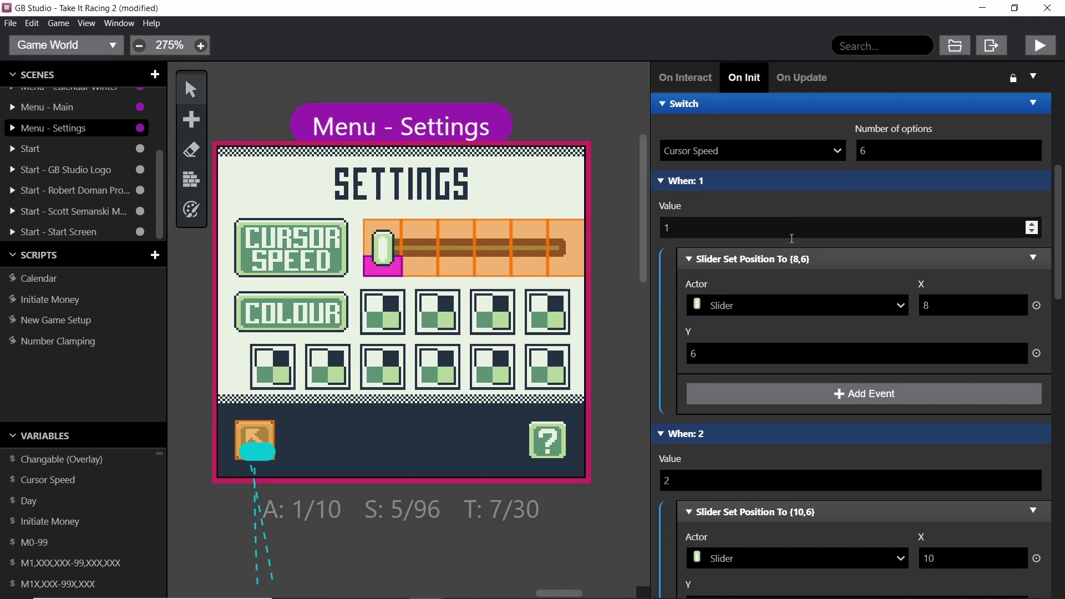
pyautogui.scroll(2, 768, 266)
pyautogui.scroll(4, 766, 171)
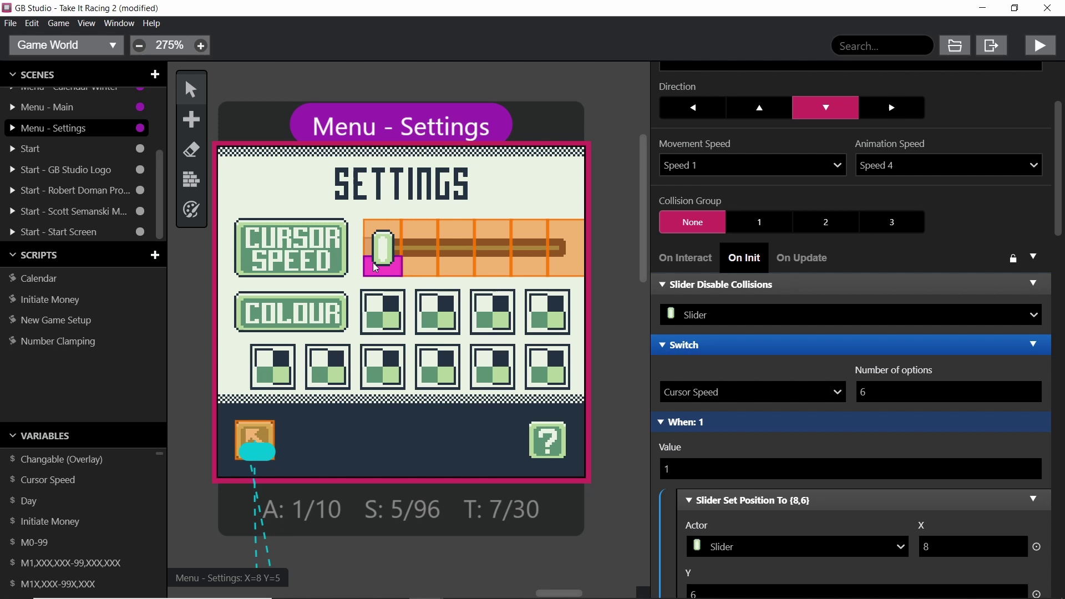
# Review the slider positions set in the Switch cases for Cursor Speed 1 through 6
pyautogui.scroll(-1, 727, 238)
pyautogui.scroll(-2, 727, 238)
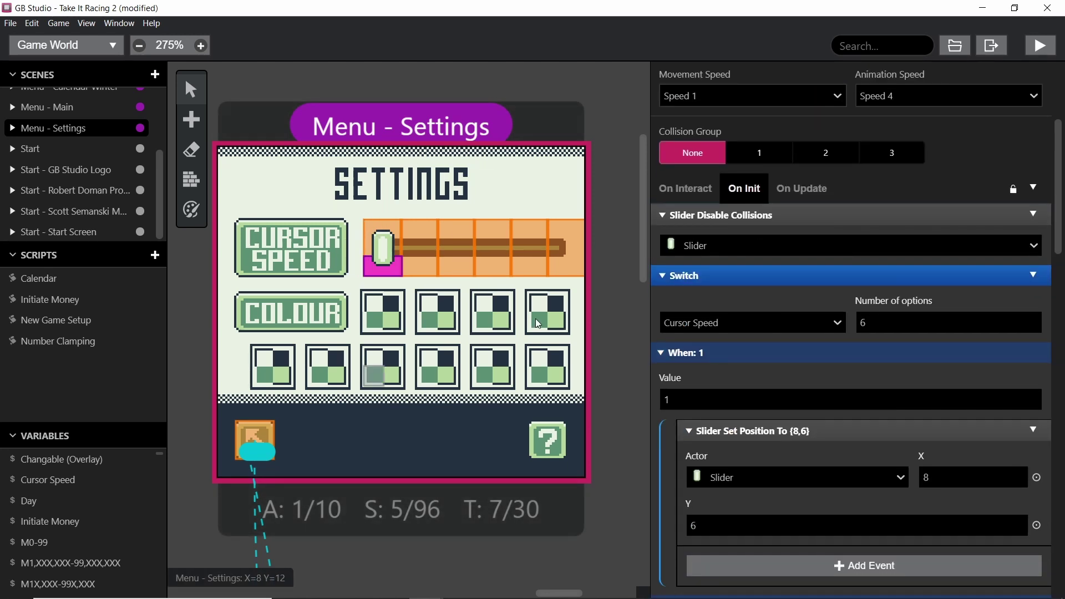
pyautogui.scroll(-4, 832, 247)
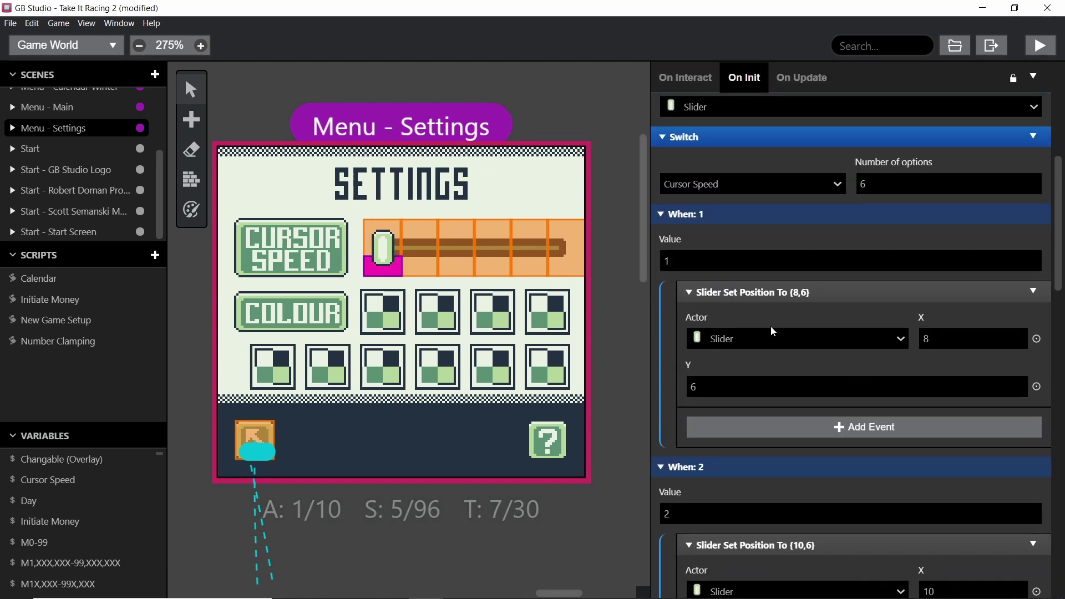
pyautogui.scroll(-4, 765, 289)
pyautogui.scroll(-15, 786, 249)
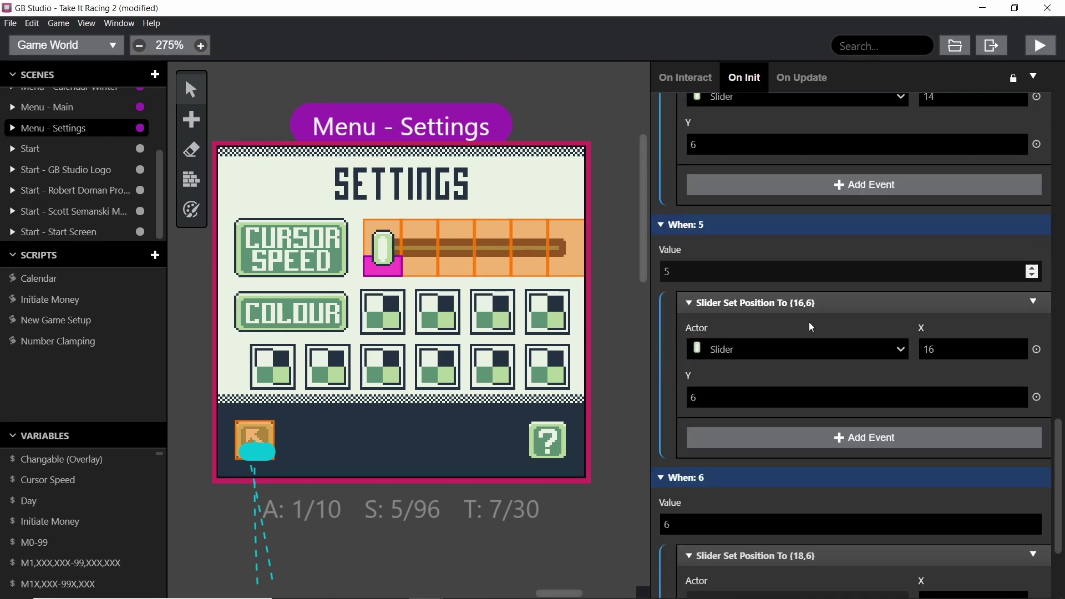
pyautogui.scroll(-3, 808, 321)
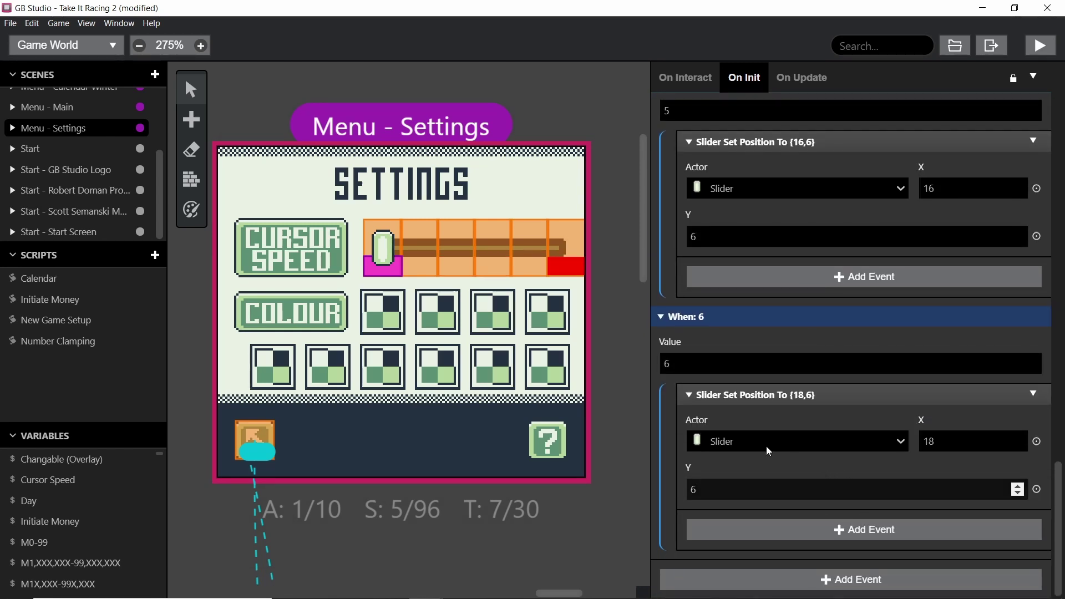
# Review the New Game Setup script through to its player movement speed and Cursor Speed events
pyautogui.click(603, 427)
pyautogui.keyDown('ctrl'); pyautogui.scroll(-2, 534, 378); pyautogui.keyUp('ctrl')
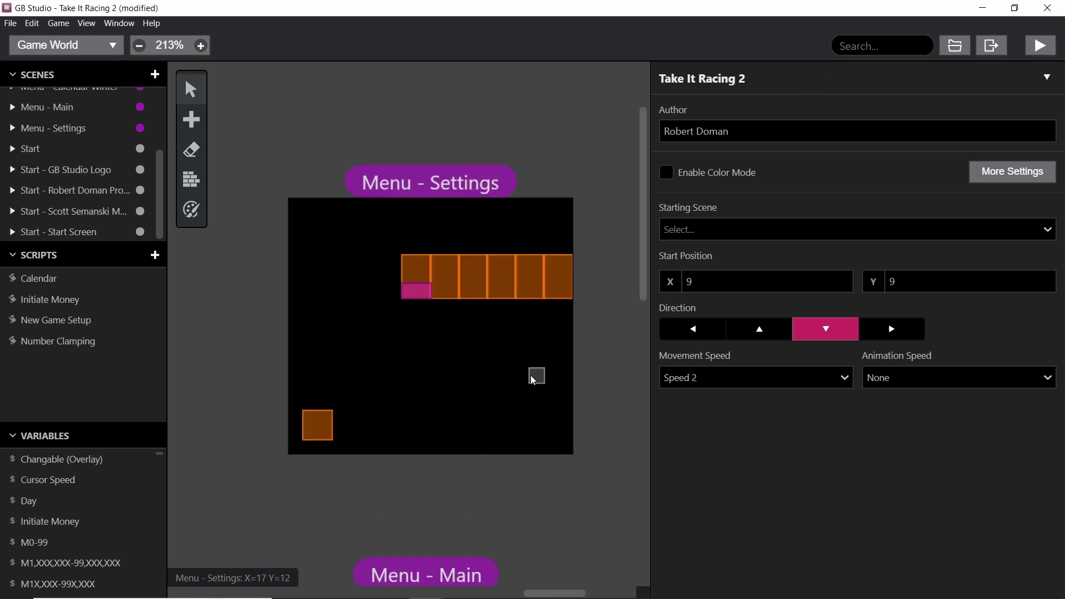
pyautogui.moveTo(299, 444); pyautogui.dragTo(289, 258, button='middle')
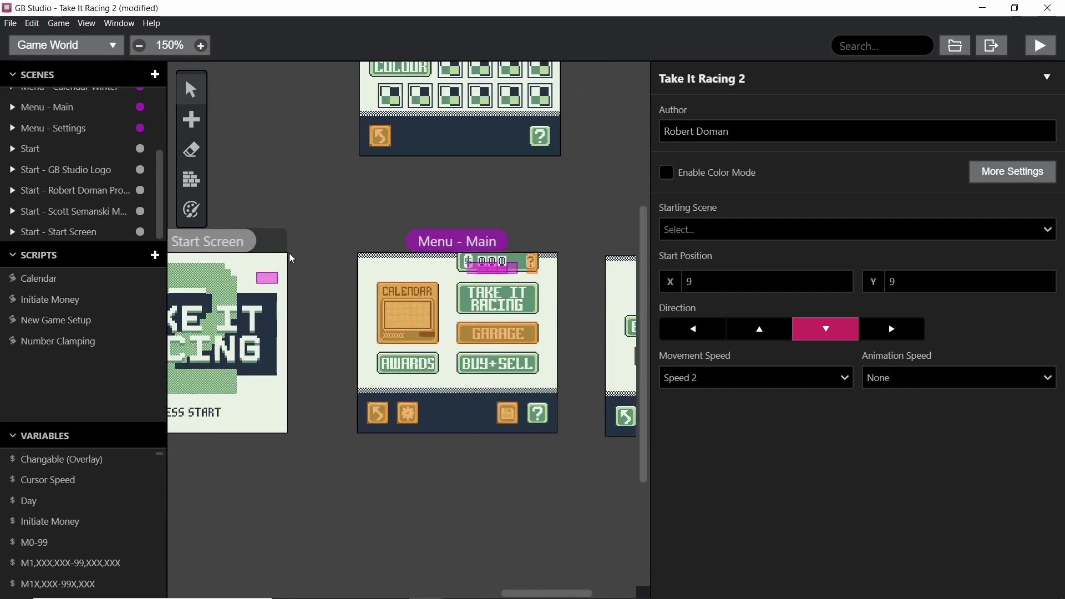
pyautogui.click(75, 323)
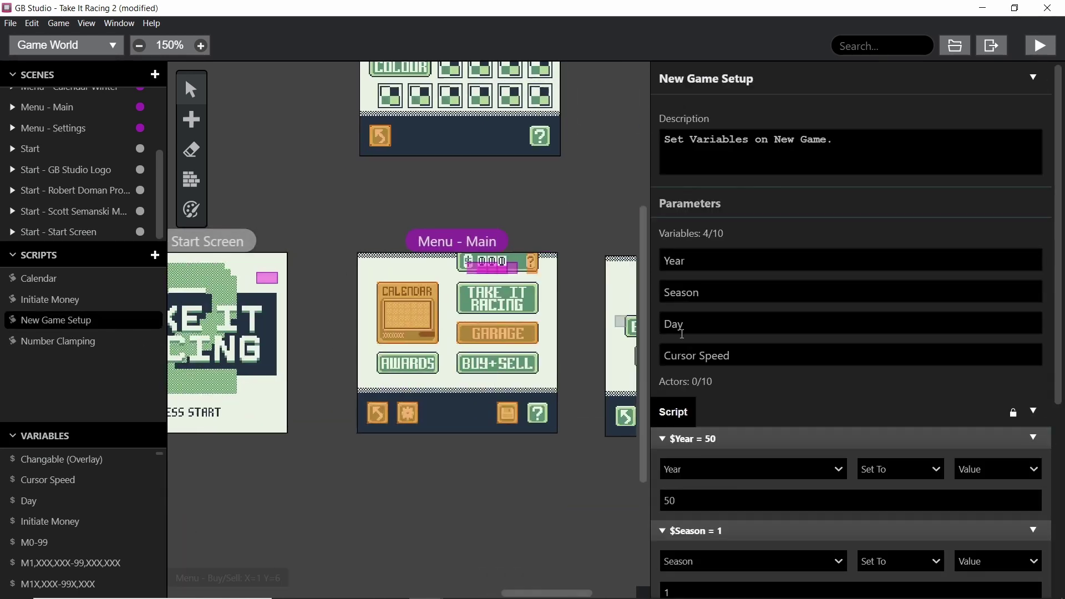
pyautogui.scroll(-5, 713, 327)
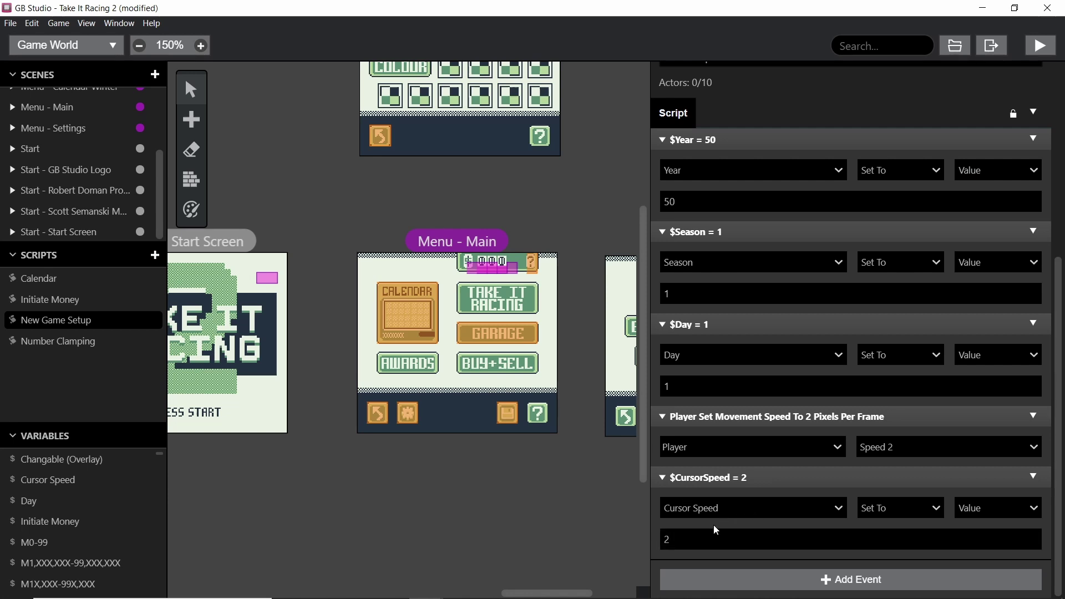
pyautogui.scroll(4, 548, 319)
pyautogui.scroll(1, 549, 323)
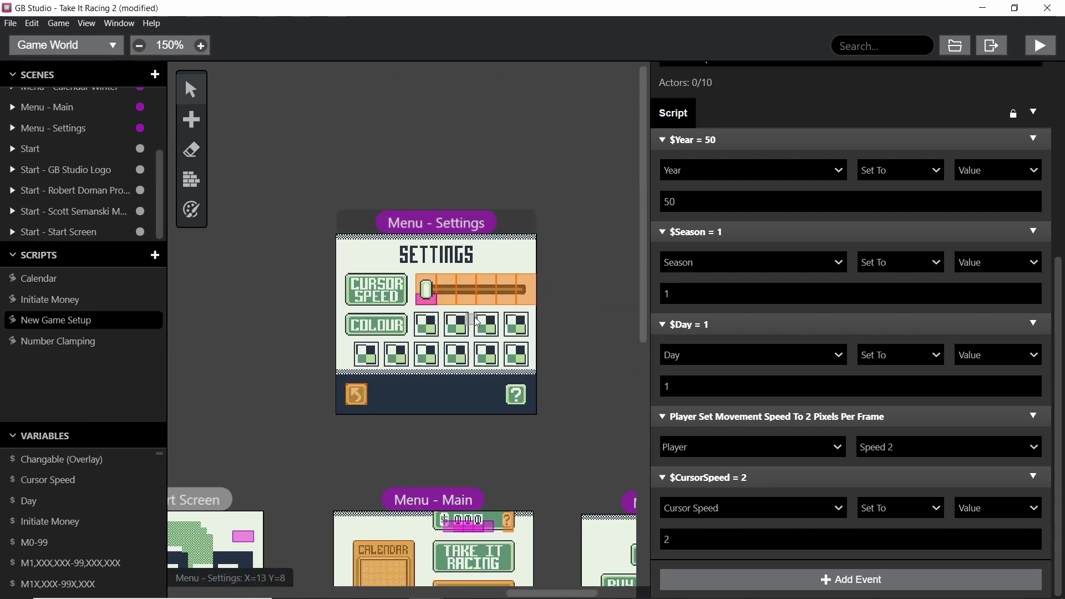
# Reopen the Slider actor in the Menu - Settings scene and revisit its initialization script
pyautogui.click(475, 317)
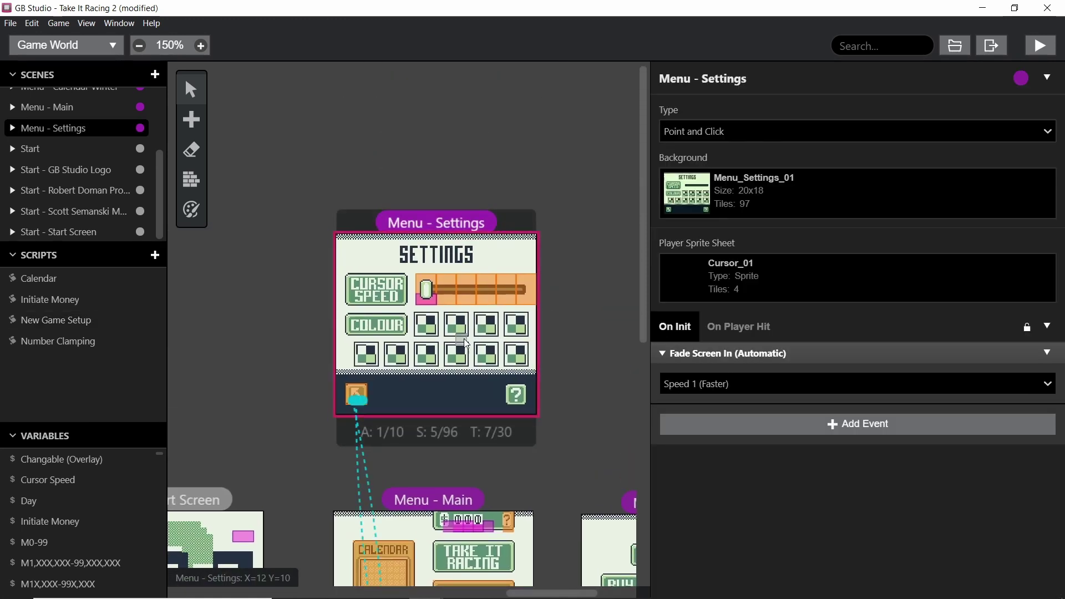
pyautogui.click(431, 303)
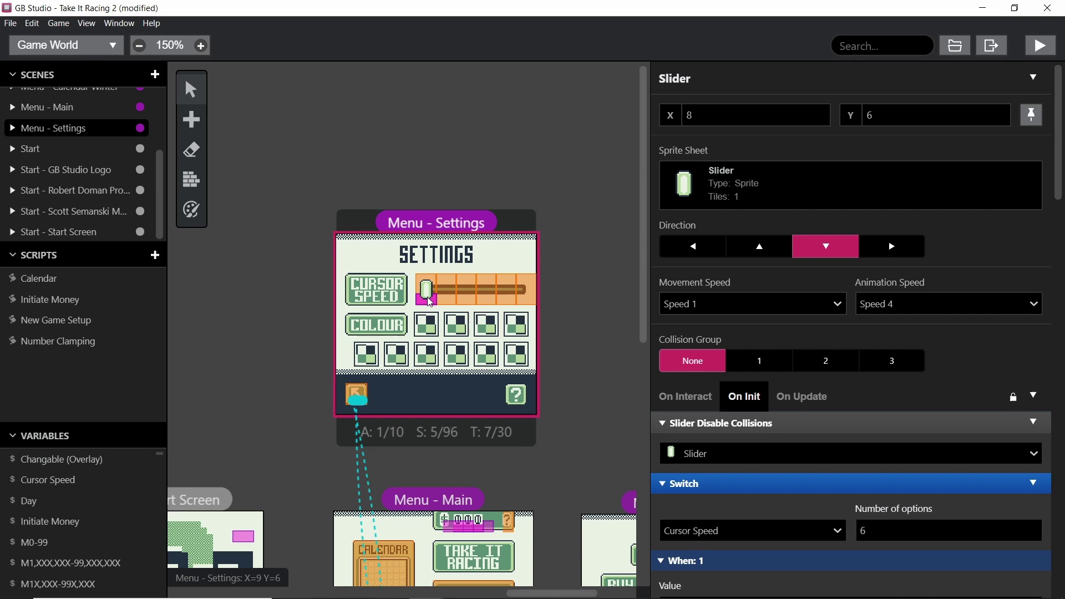
pyautogui.scroll(-5, 810, 371)
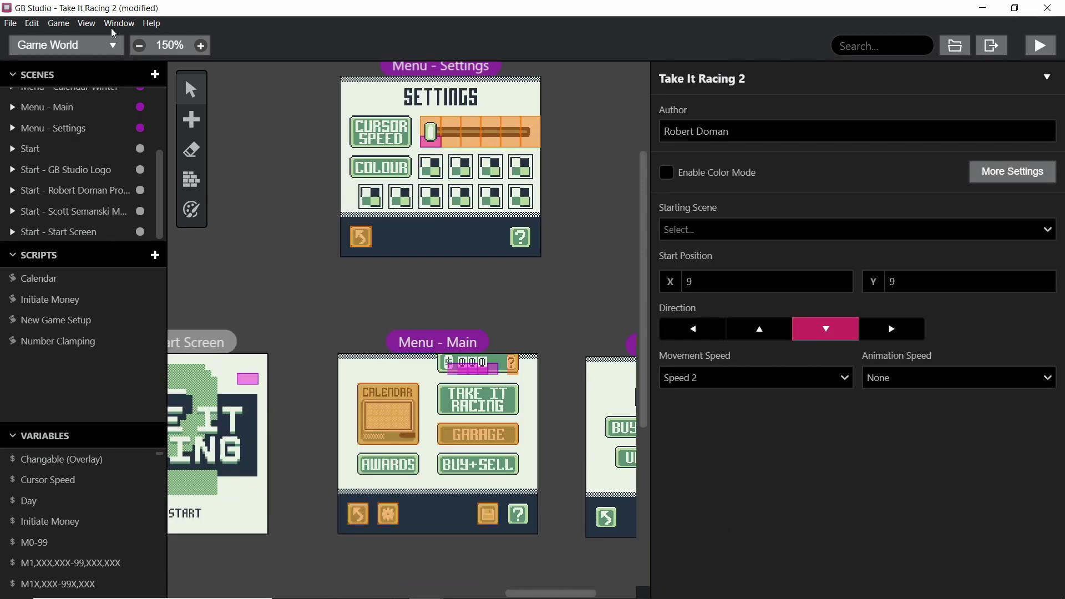
# Open the sprite editor and look through the animation types for Cursor_01, keeping Cursor
pyautogui.click(86, 23)
pyautogui.click(98, 53)
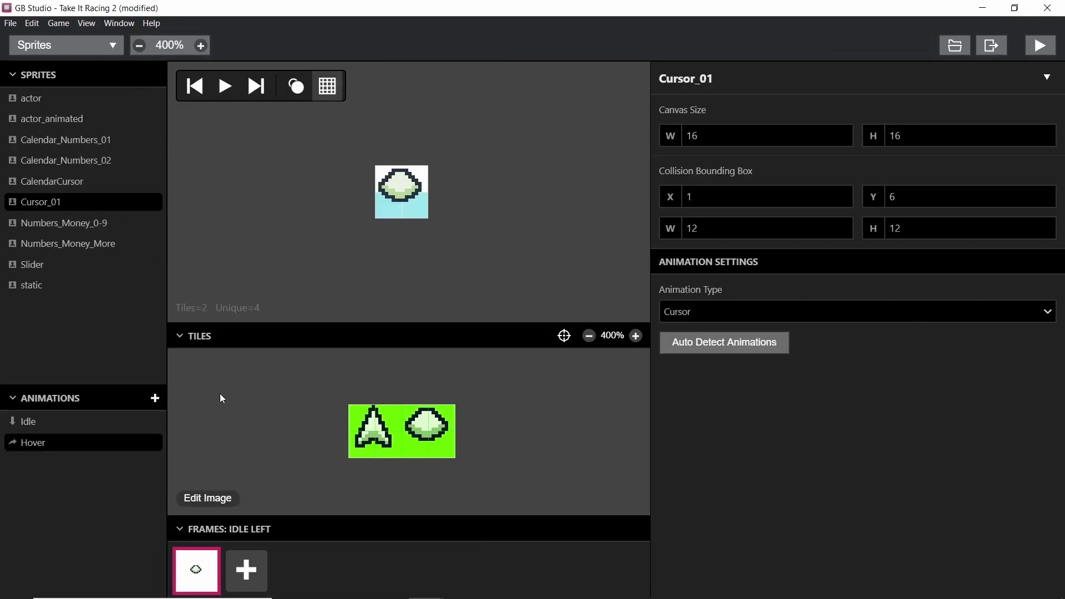
pyautogui.click(750, 312)
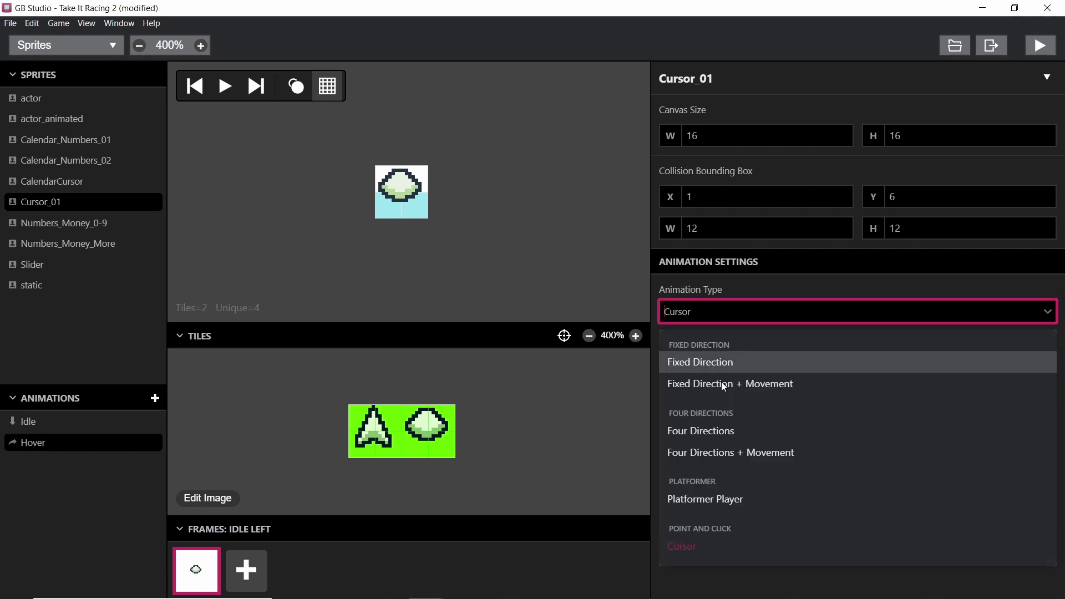
pyautogui.click(751, 318)
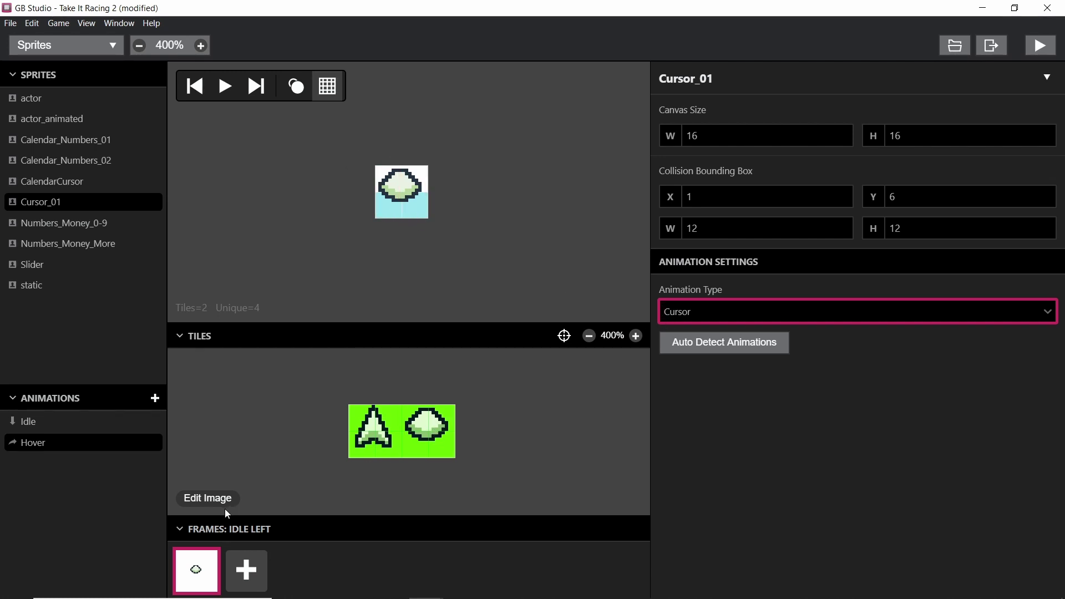
# Compare the Idle and Hover animations of the Cursor_01 sprite and check its collision bounding box width
pyautogui.click(59, 419)
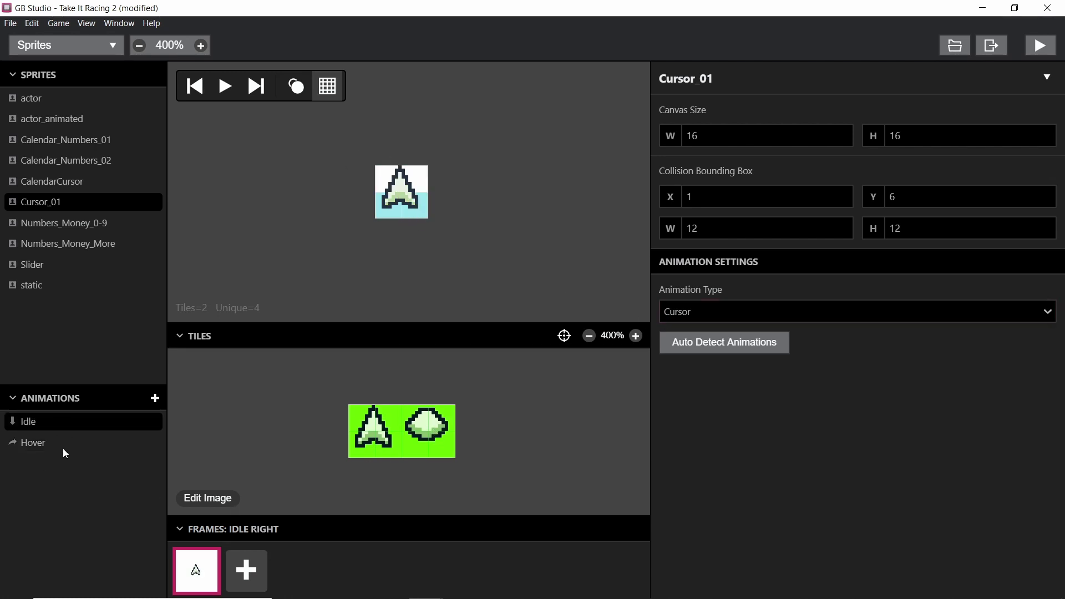
pyautogui.click(62, 446)
pyautogui.click(61, 427)
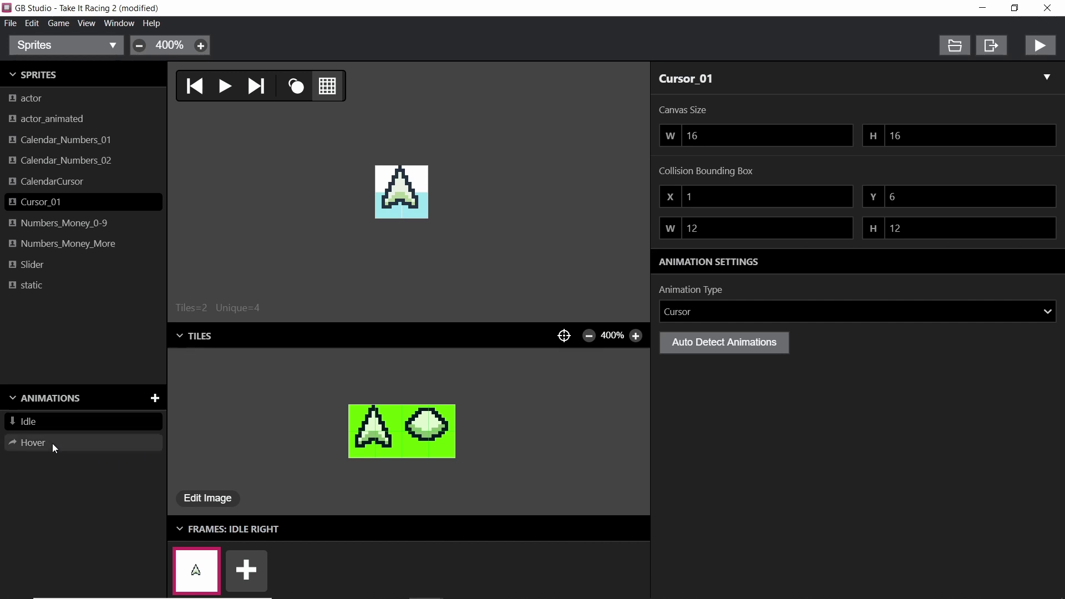
pyautogui.click(82, 438)
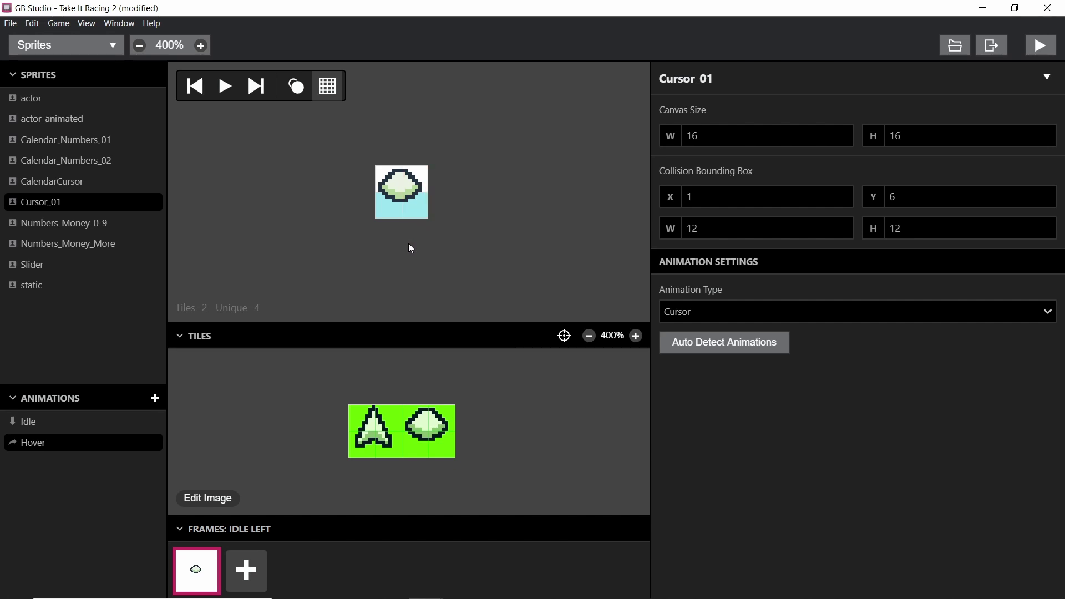
pyautogui.click(82, 428)
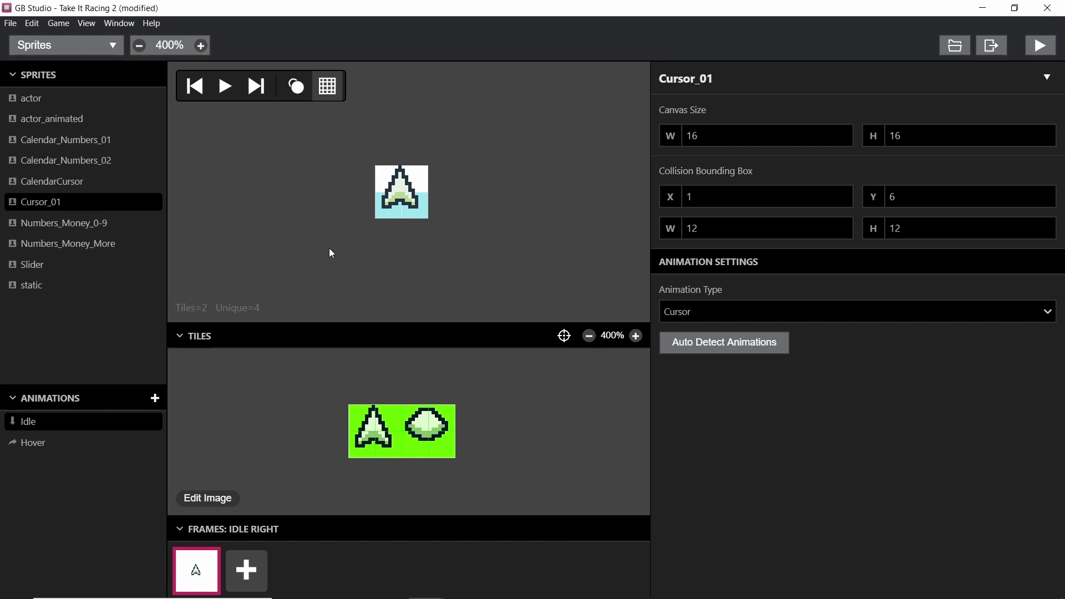
pyautogui.click(59, 442)
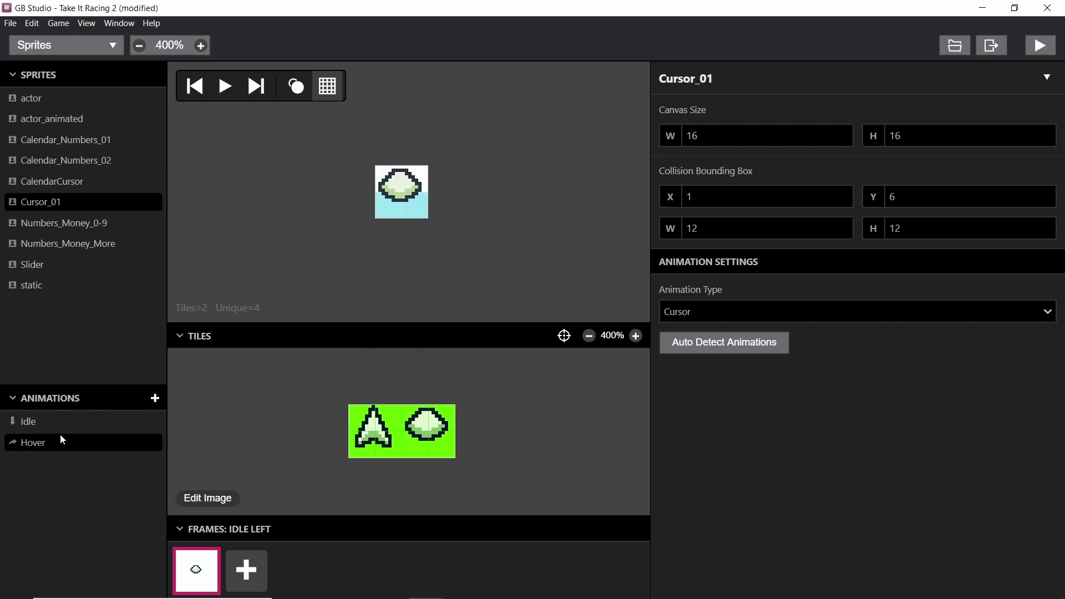
pyautogui.click(78, 421)
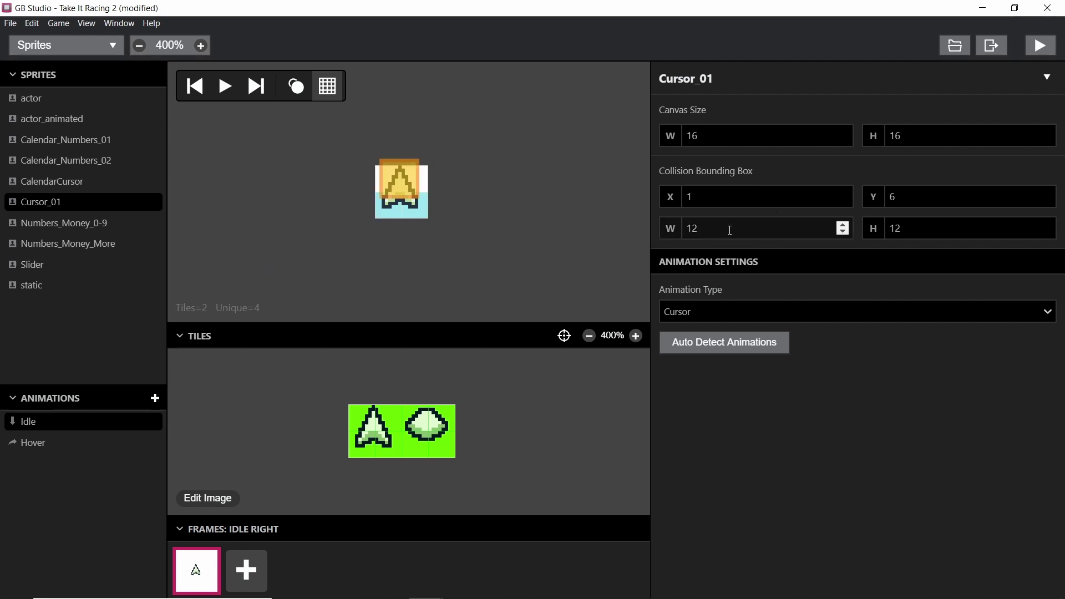
pyautogui.click(693, 227)
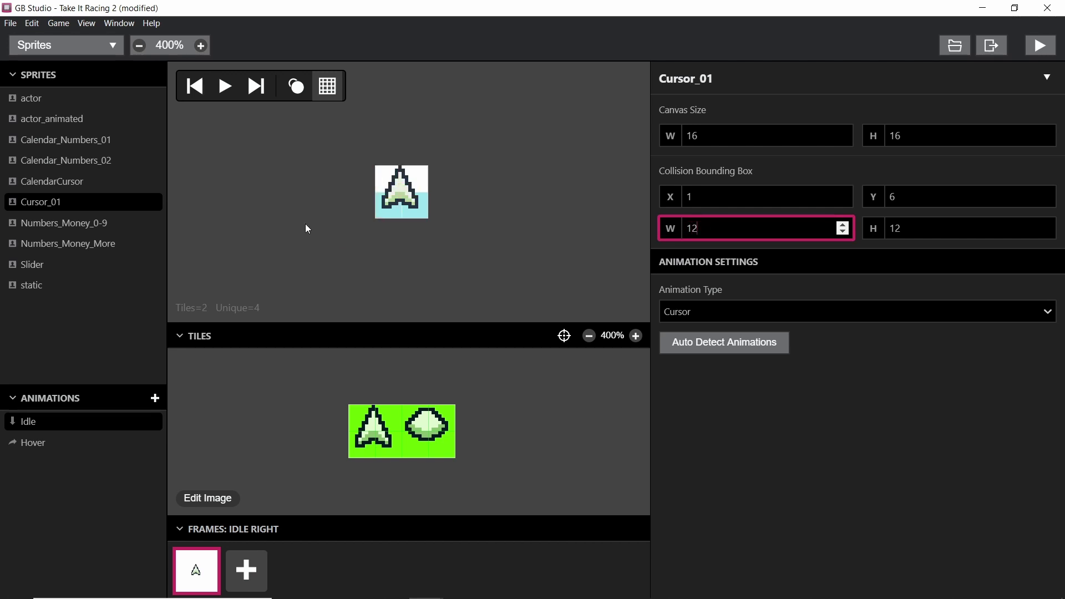
# Return to the game world and inspect the back button's trigger in the Menu - Main scene
pyautogui.click(86, 23)
pyautogui.click(116, 41)
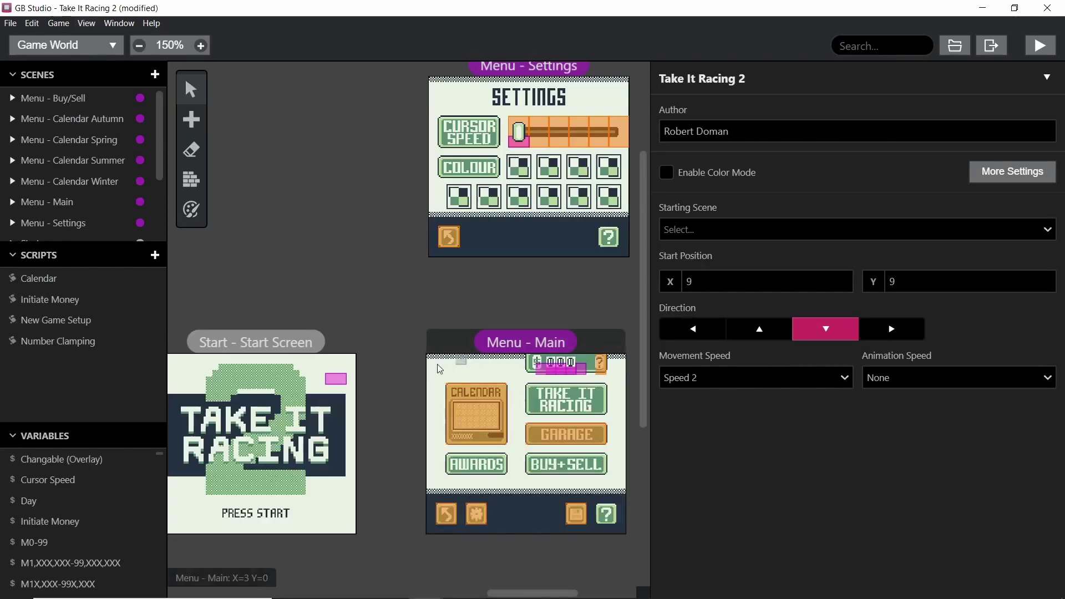
pyautogui.scroll(-3, 388, 383)
pyautogui.hscroll(2, 388, 383)
pyautogui.keyDown('ctrl'); pyautogui.scroll(3, 382, 356); pyautogui.keyUp('ctrl')
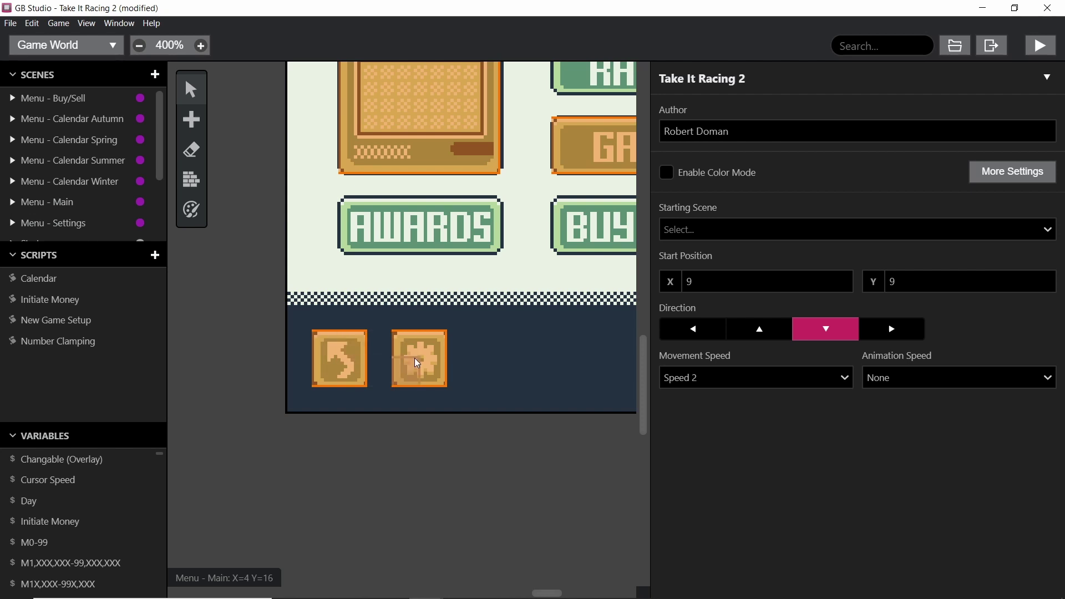
pyautogui.click(341, 352)
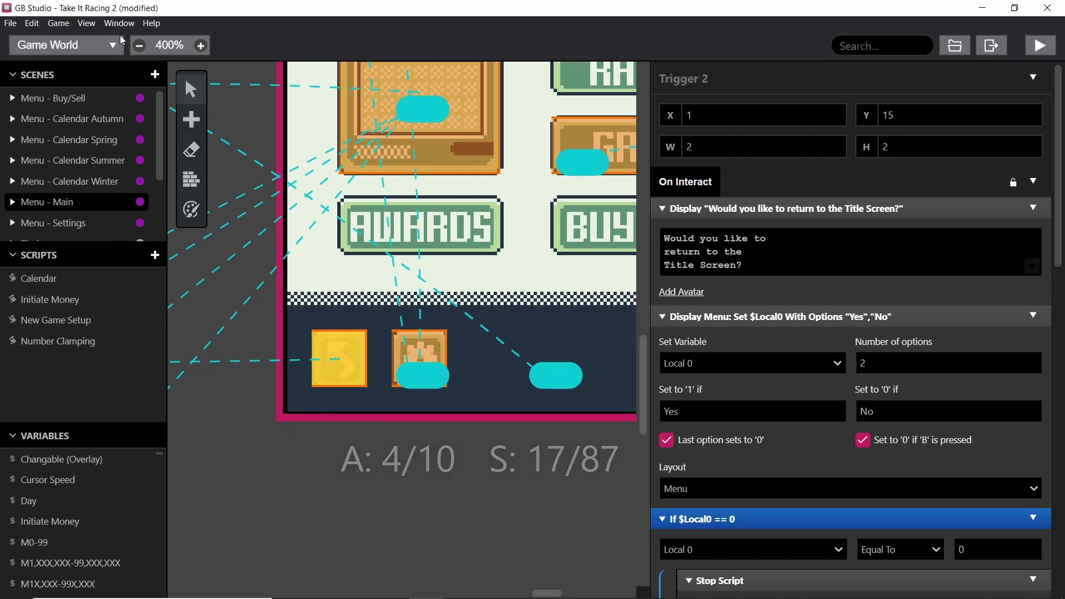
# Recheck the Cursor_01 sprite's collision bounding box, and go back to the Menu - Main scene in the game world
pyautogui.click(86, 23)
pyautogui.click(111, 56)
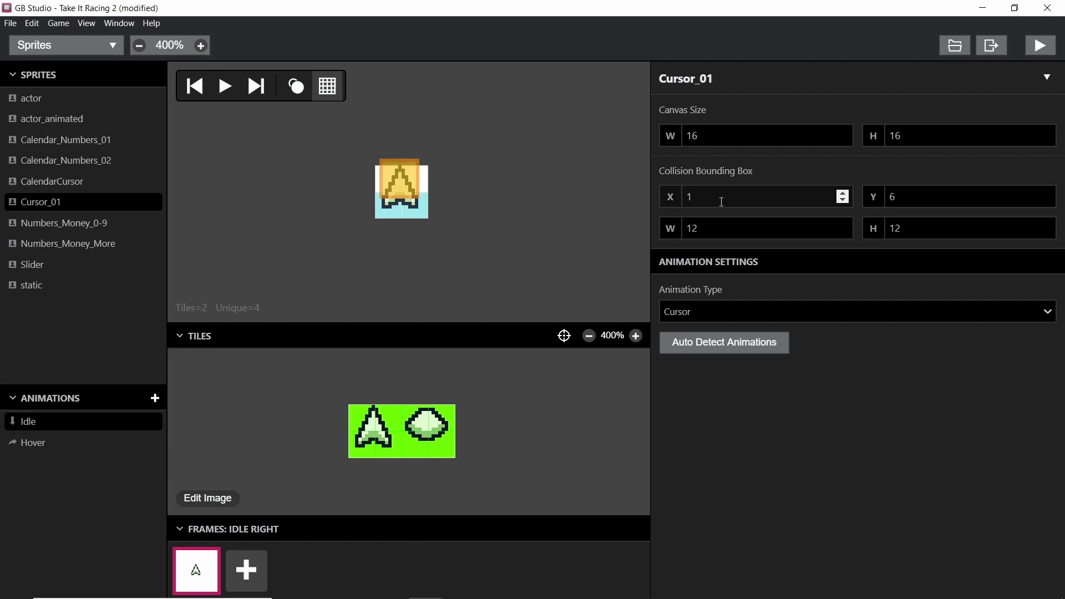
pyautogui.hotkey('ctrl', '1')
pyautogui.keyDown('ctrl'); pyautogui.scroll(-1, 213, 263); pyautogui.keyUp('ctrl')
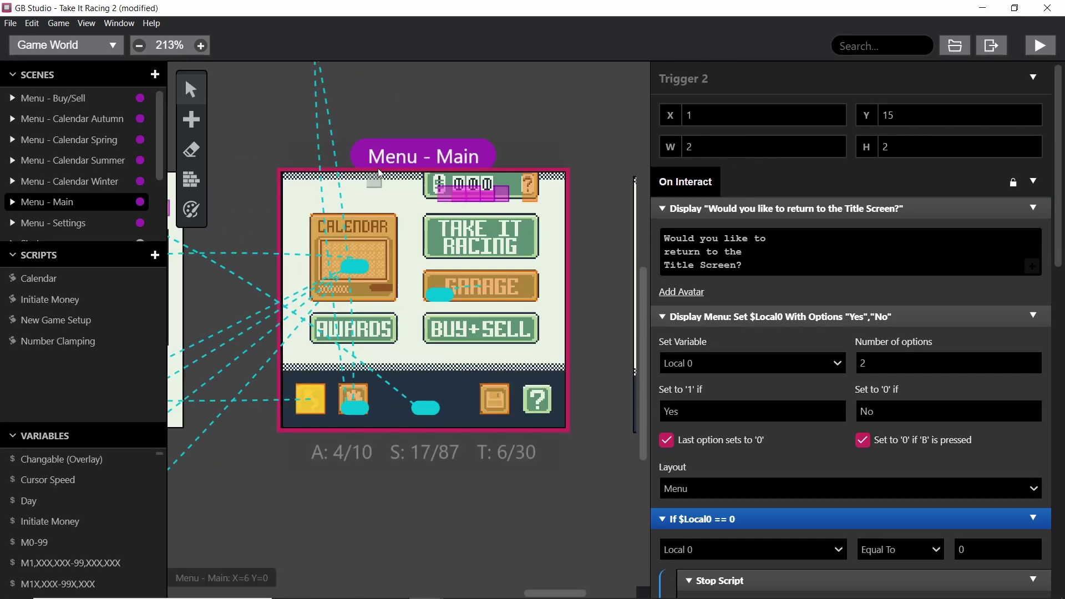
# Inspect the scripts on the Calendar and back button triggers in the Menu - Main scene
pyautogui.scroll(5, 334, 131)
pyautogui.moveTo(358, 276); pyautogui.dragTo(359, 141)
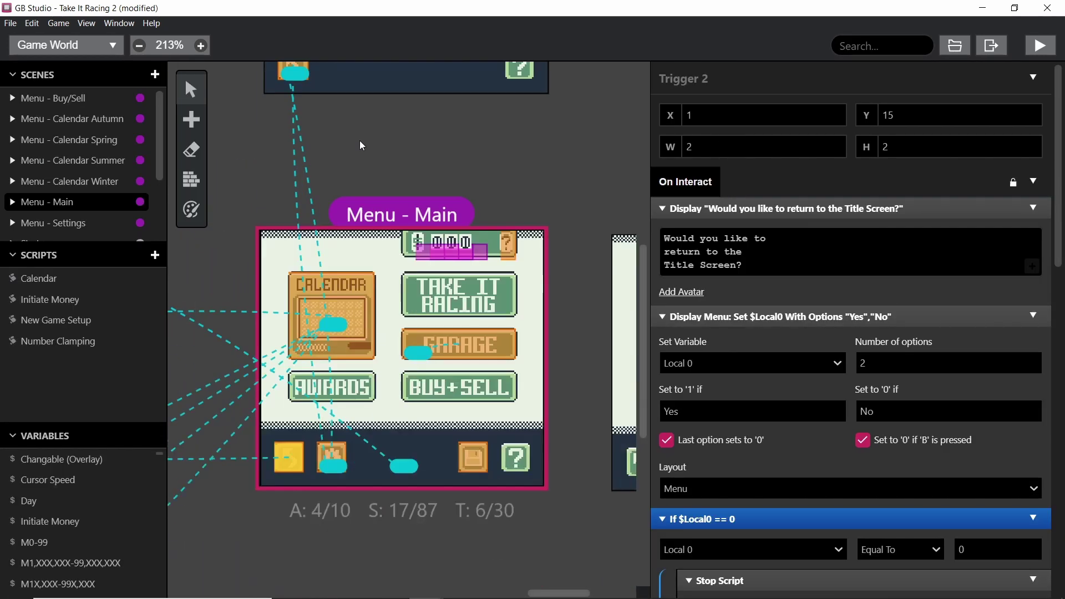
pyautogui.moveTo(278, 153); pyautogui.dragTo(300, 136)
pyautogui.click(338, 273)
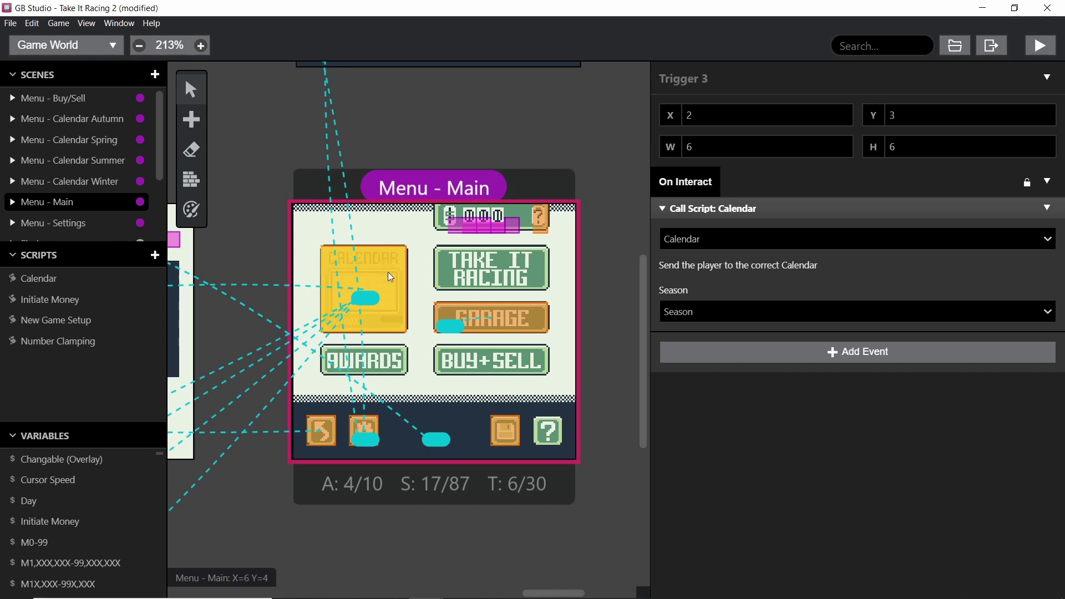
pyautogui.click(321, 430)
# Read through the Garage button trigger's script in the Menu - Main scene, down to its scene change event
pyautogui.hscroll(-5, 310, 411)
pyautogui.scroll(-1, 291, 390)
pyautogui.hscroll(5, 545, 325)
pyautogui.scroll(1, 545, 325)
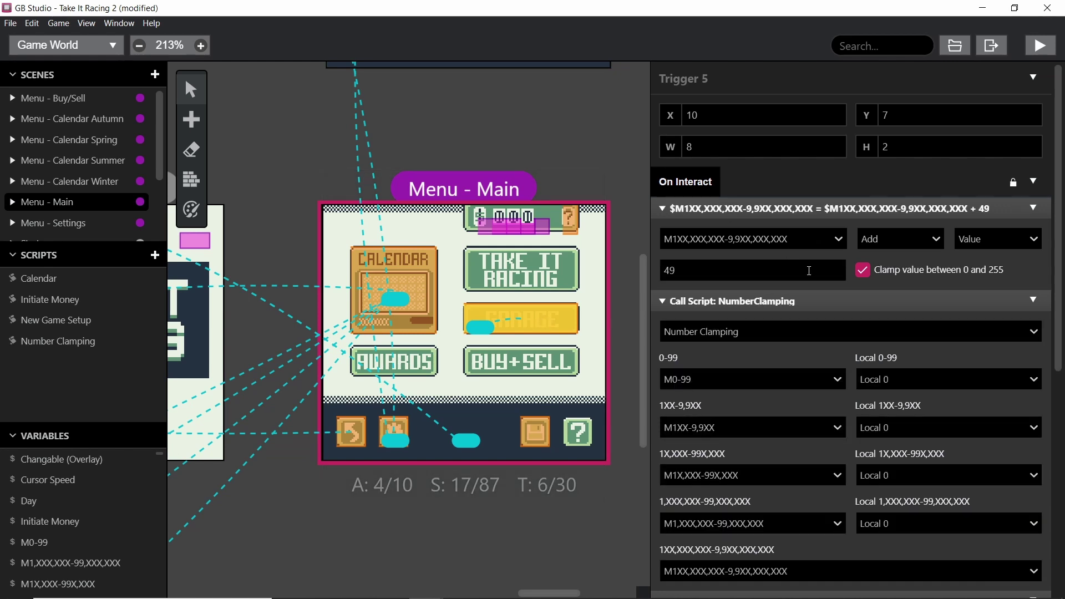
pyautogui.scroll(-5, 831, 341)
pyautogui.scroll(-2, 843, 345)
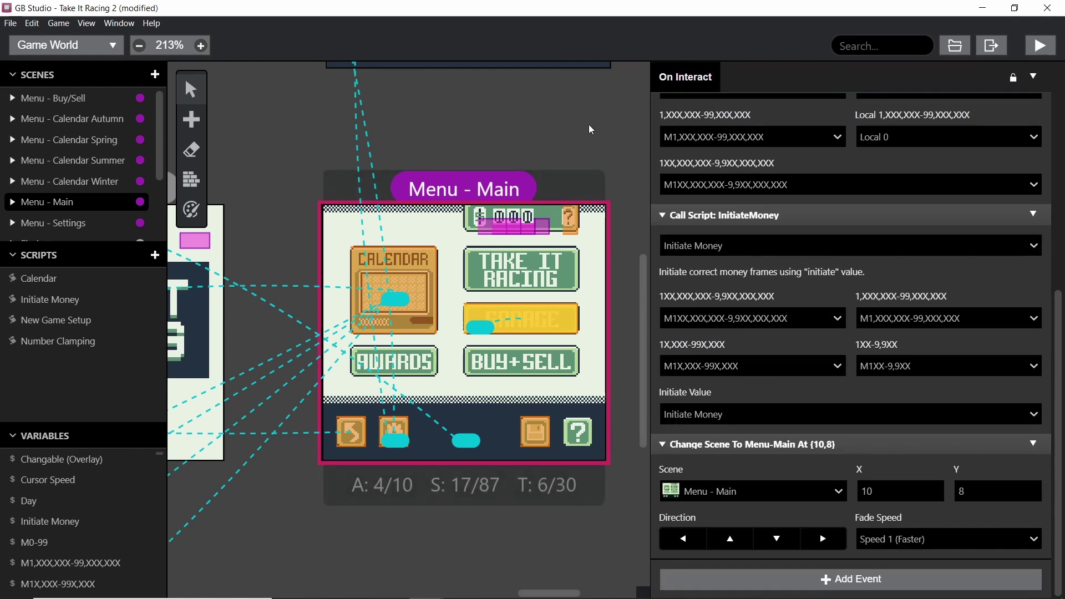
# Check the Money Extra actor's On Init script in the Menu - Main scene, and deselect it
pyautogui.scroll(1, 537, 298)
pyautogui.click(537, 298)
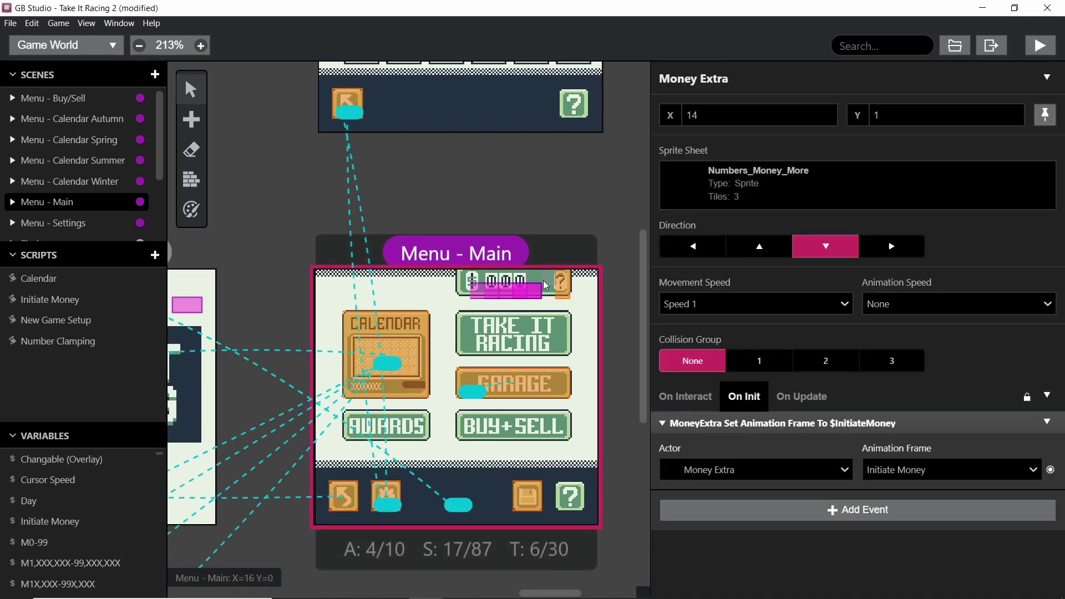
pyautogui.click(565, 214)
# Look over the Menu - Settings and Menu - Buy/Sell scenes, and recheck the Garage button's trigger in Menu - Main
pyautogui.scroll(5, 499, 302)
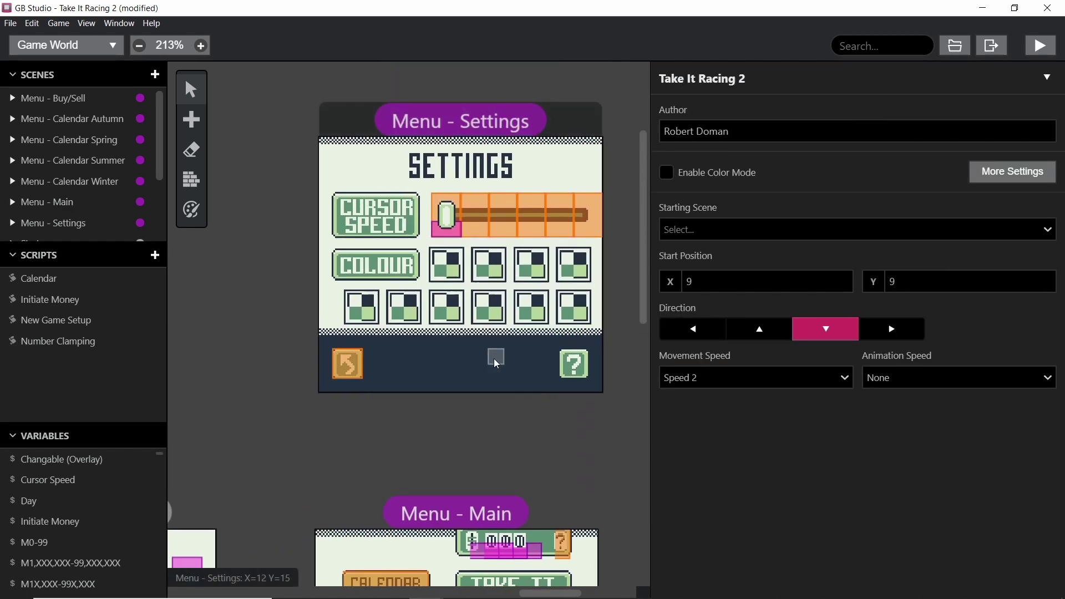
pyautogui.scroll(-1, 494, 356)
pyautogui.scroll(-5, 434, 384)
pyautogui.hscroll(3, 556, 385)
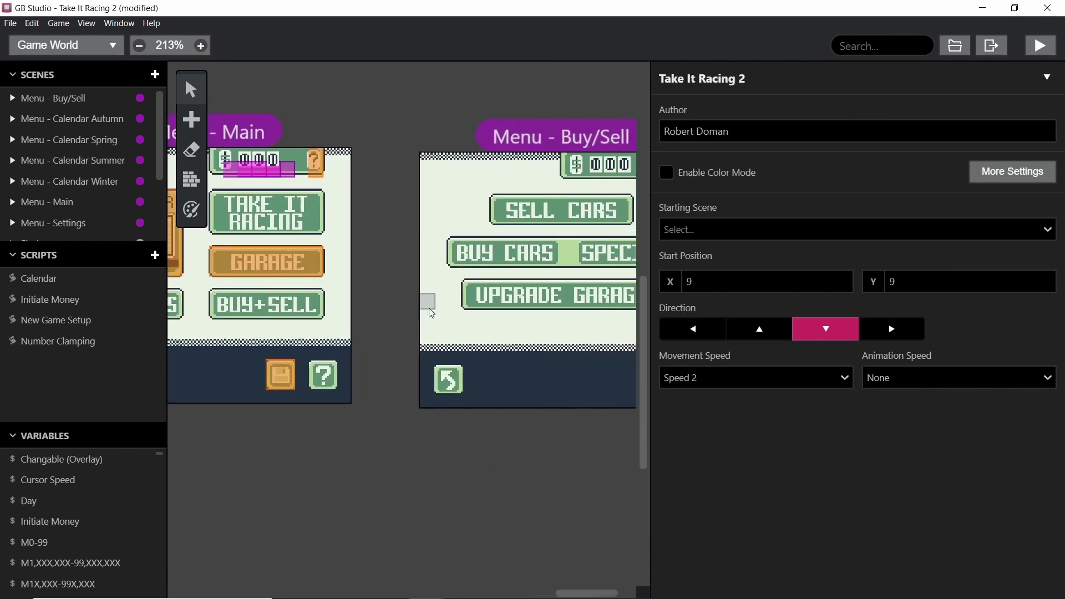
pyautogui.hscroll(-3, 428, 304)
pyautogui.click(498, 328)
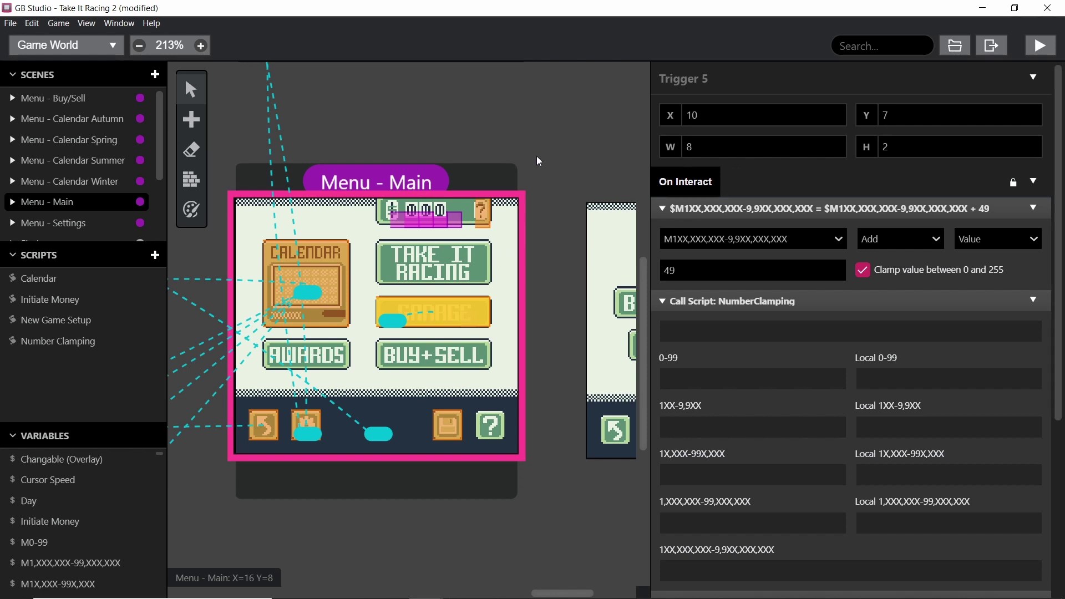
pyautogui.scroll(2, 578, 199)
pyautogui.hscroll(-1, 578, 198)
pyautogui.click(578, 199)
# Examine the buttons of the Menu - Main scene and how the surrounding menu scenes are laid out in the game world
pyautogui.scroll(1, 504, 275)
pyautogui.hscroll(-2, 504, 276)
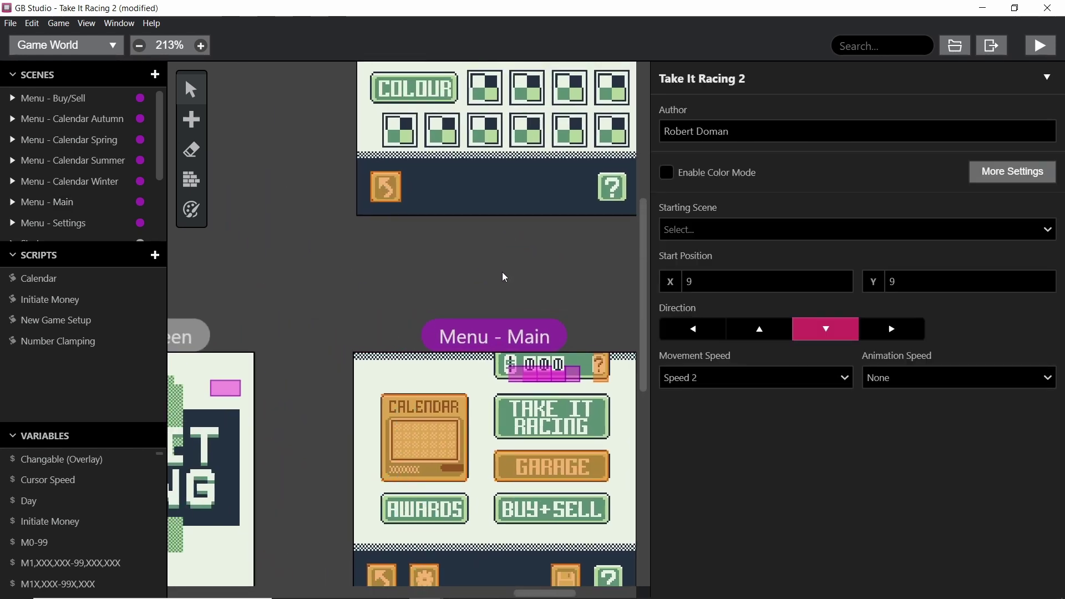
pyautogui.scroll(-2, 425, 391)
pyautogui.hscroll(1, 425, 391)
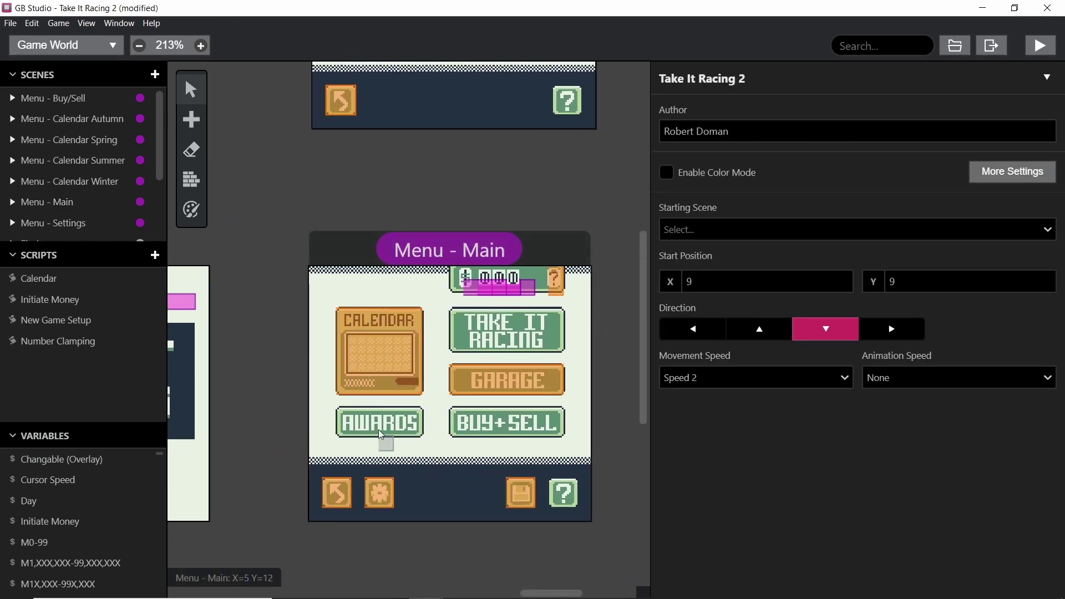
pyautogui.scroll(-2, 375, 427)
pyautogui.hscroll(-1, 376, 427)
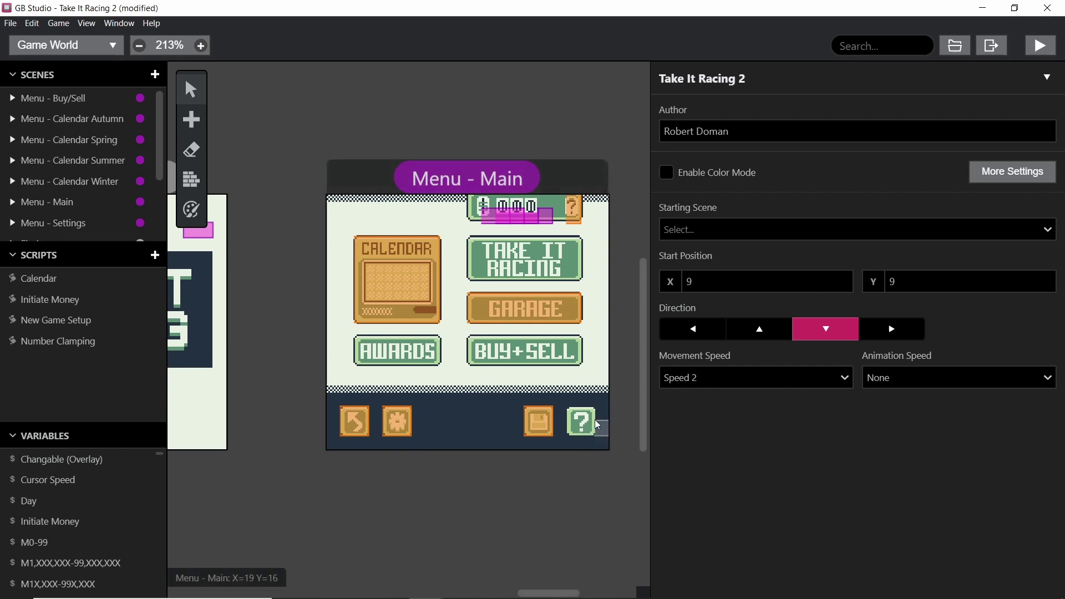
pyautogui.scroll(-1, 517, 503)
pyautogui.hscroll(-1, 518, 503)
pyautogui.hscroll(1, 472, 492)
pyautogui.keyDown('ctrl'); pyautogui.scroll(-2, 444, 444); pyautogui.keyUp('ctrl')
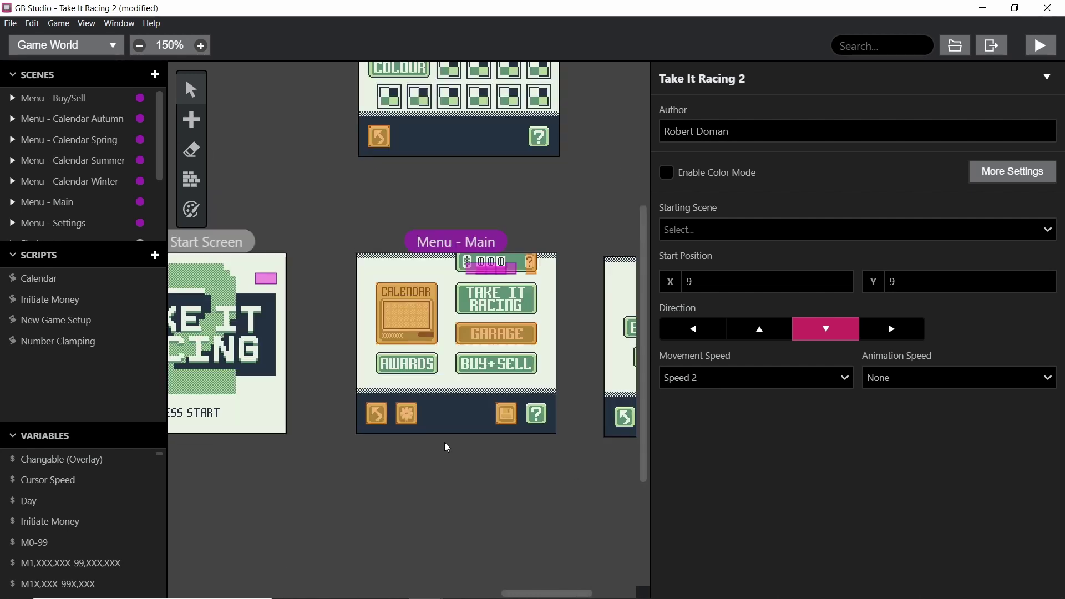
pyautogui.hscroll(-1, 464, 447)
pyautogui.keyDown('ctrl'); pyautogui.scroll(-2, 465, 447); pyautogui.keyUp('ctrl')
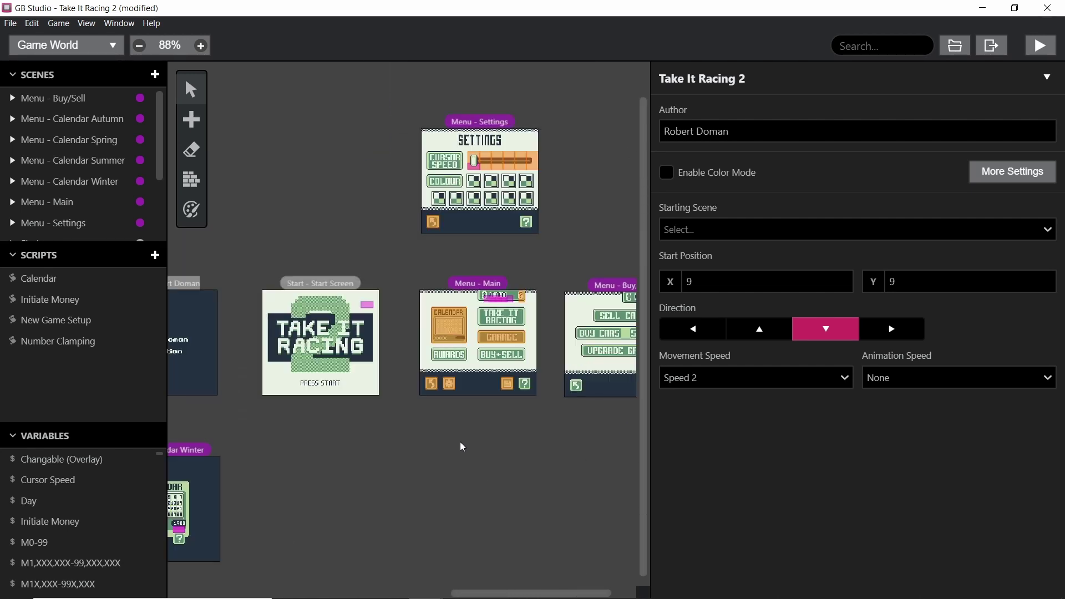
pyautogui.hscroll(1, 463, 447)
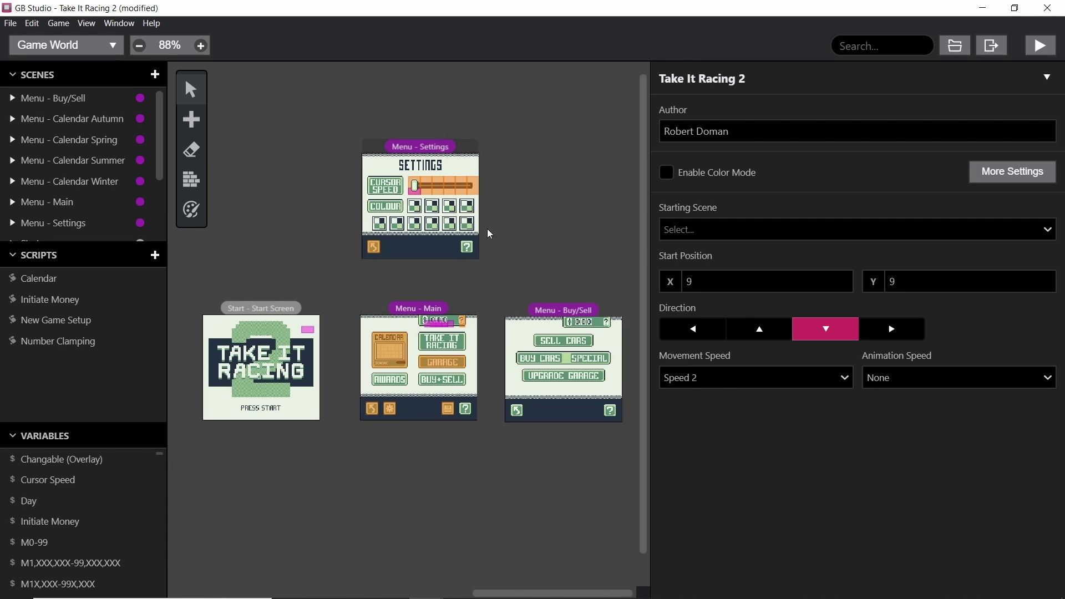
# Compare the scripts of the cursor speed slider's triggers in the Menu - Settings scene, working back from the fastest setting
pyautogui.keyDown('ctrl'); pyautogui.scroll(3, 454, 184); pyautogui.keyUp('ctrl')
pyautogui.click(509, 185)
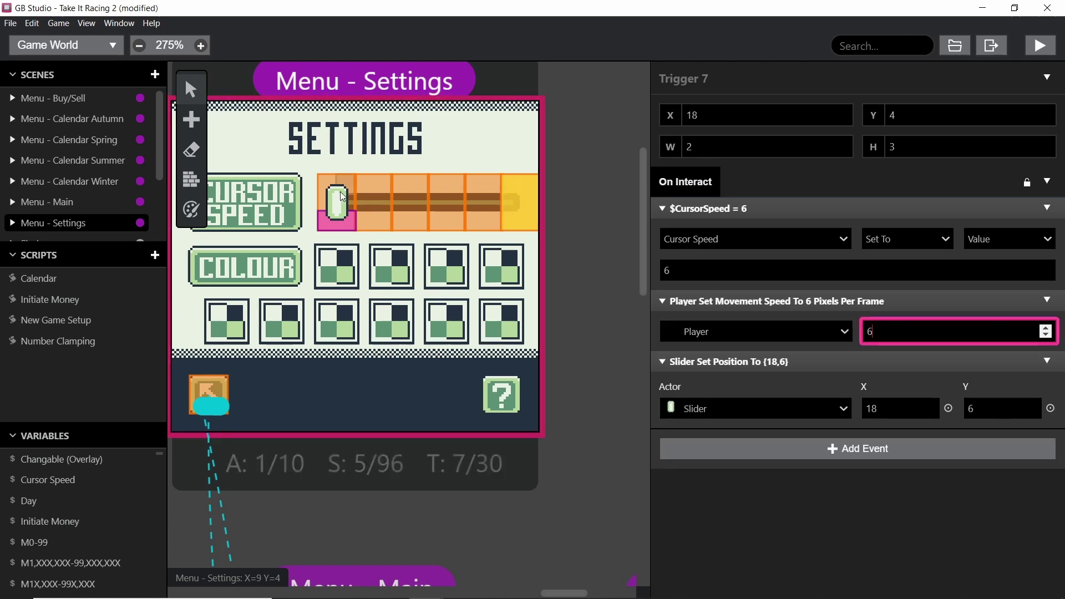
pyautogui.click(479, 200)
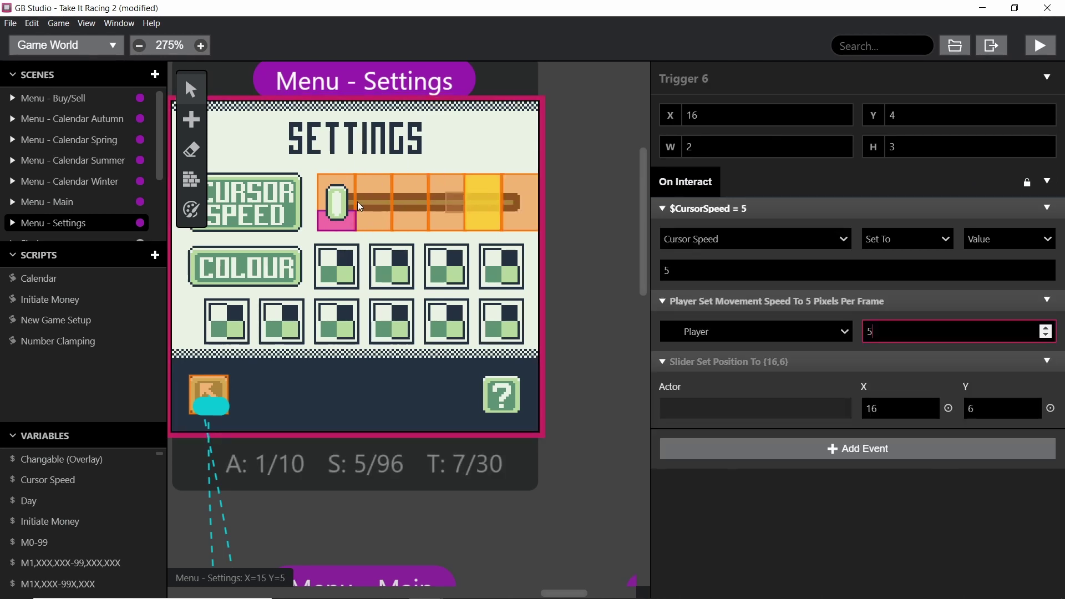
pyautogui.click(442, 198)
pyautogui.click(417, 210)
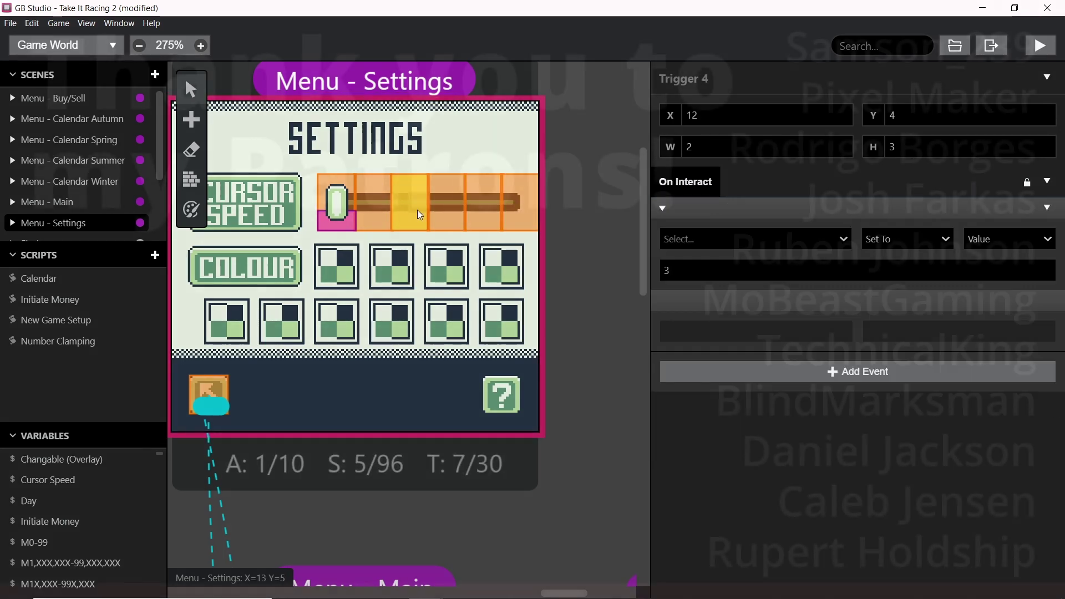